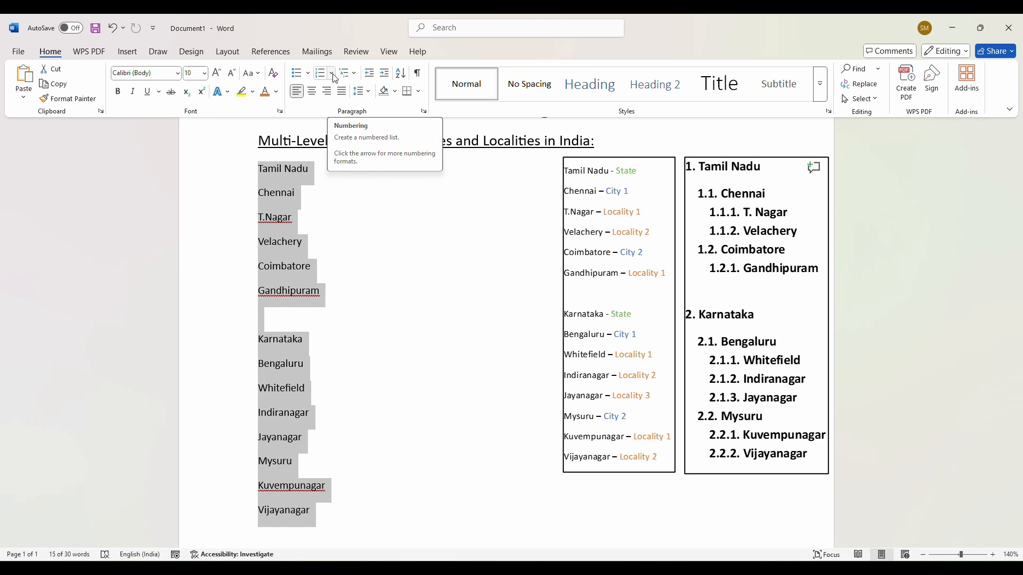
Apply the 1., 2., 3. numbering format to the selected list of states, cities and localities
left_click(334, 76)
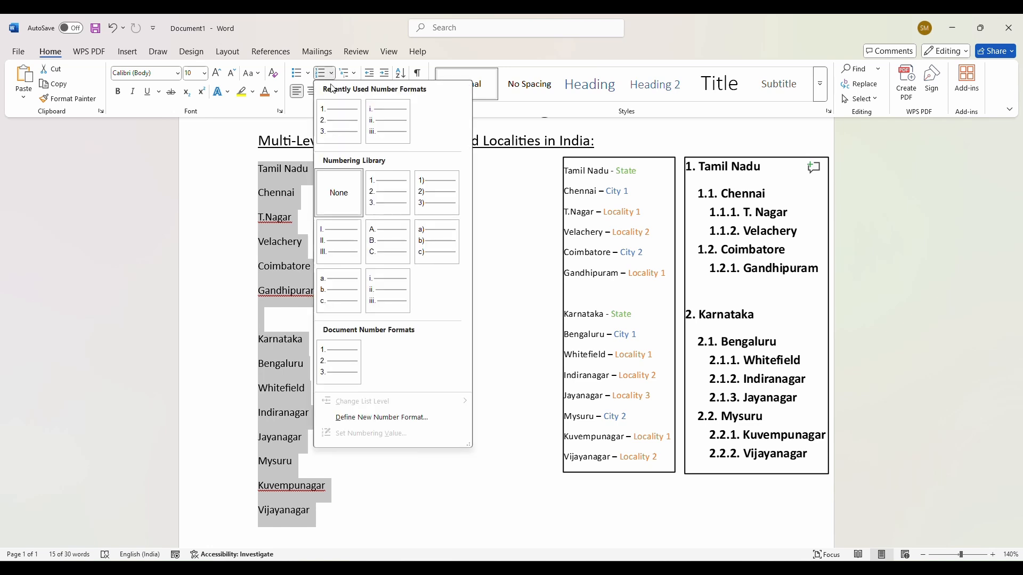
left_click(379, 207)
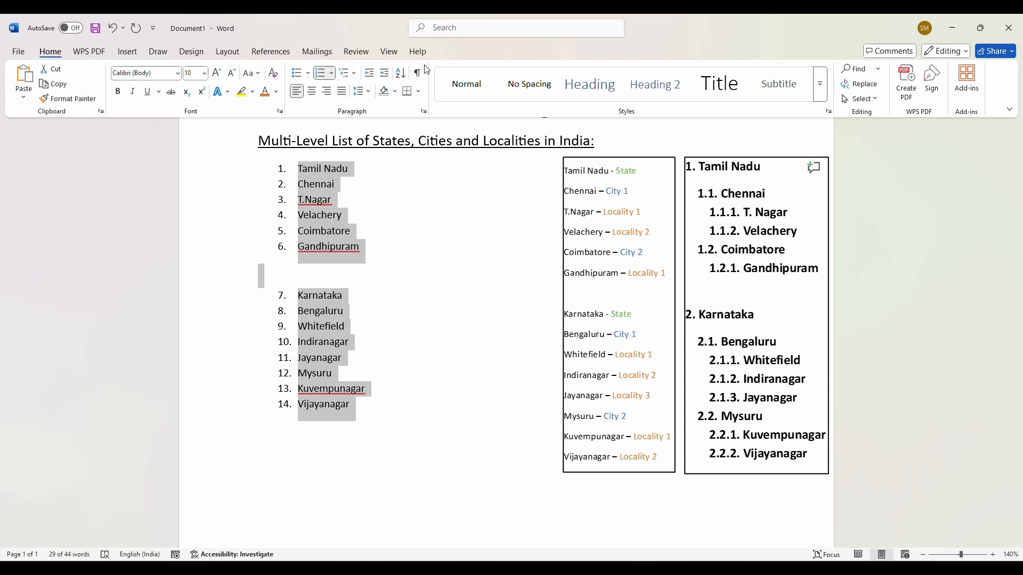
left_click(449, 36)
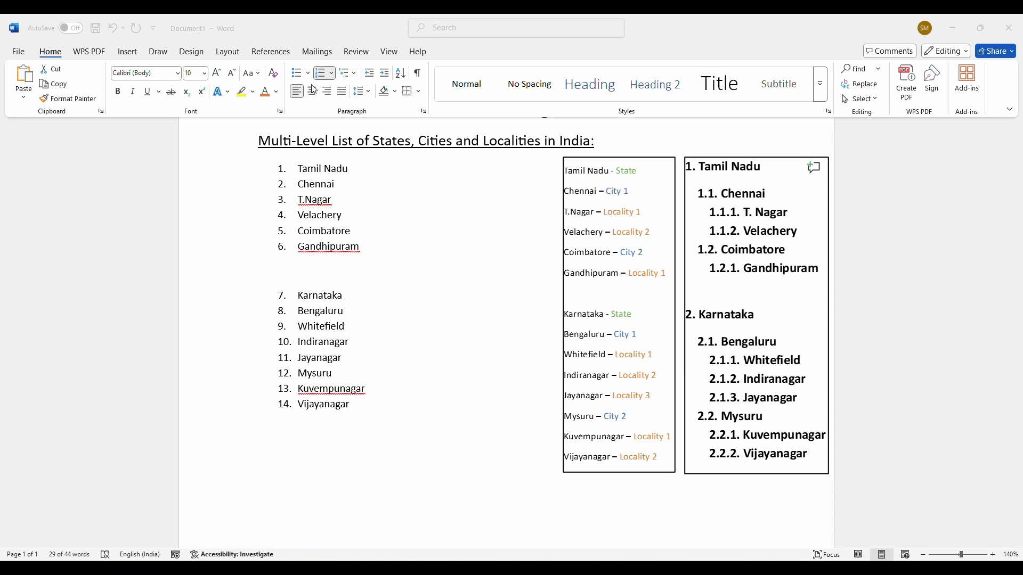
scroll(344, 214, "up", 2)
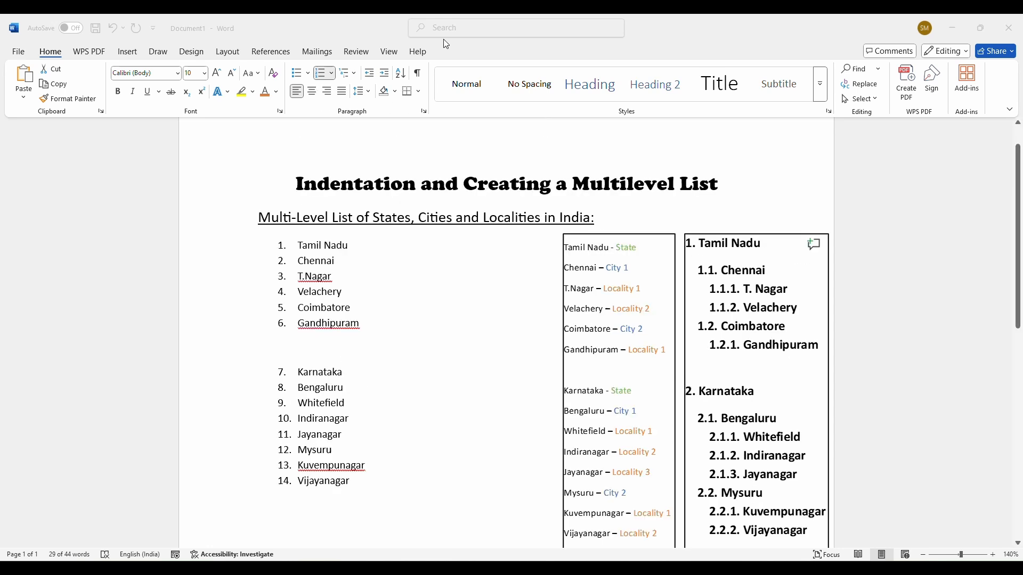
Remove the numbering from the whole list of states, cities and localities
left_click(353, 482)
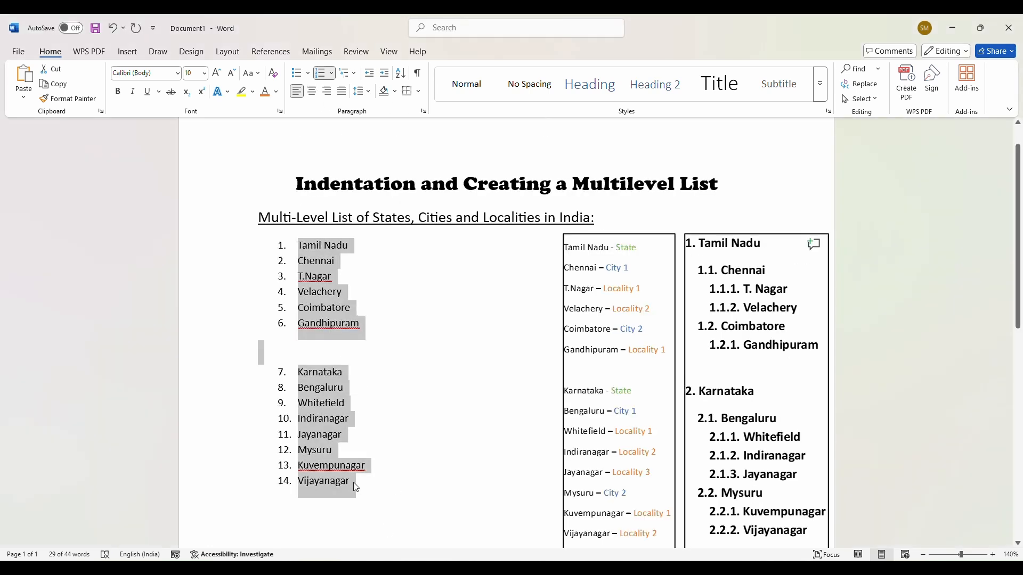
left_click(332, 73)
left_click(338, 196)
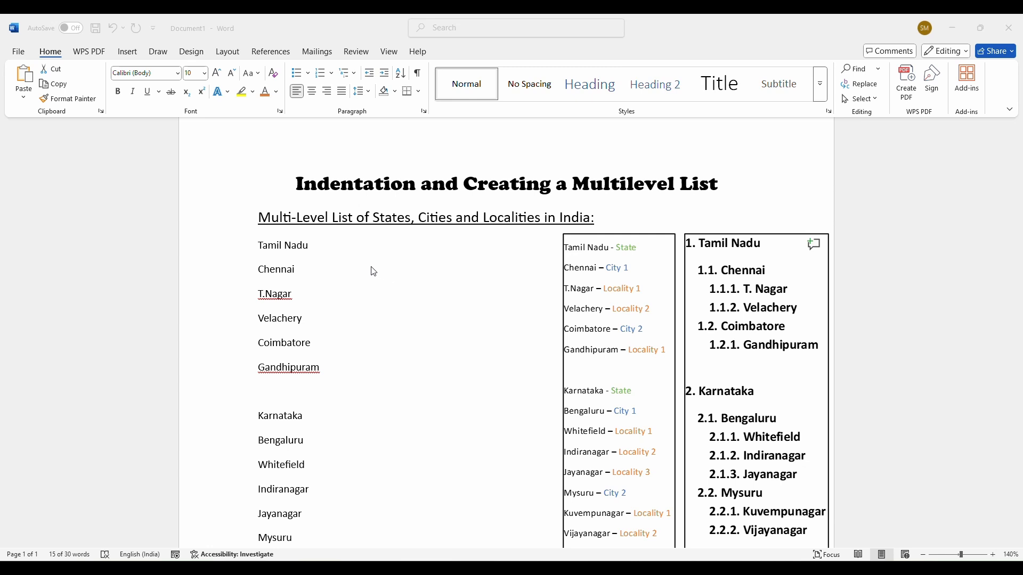
left_click(266, 245)
left_click(259, 244)
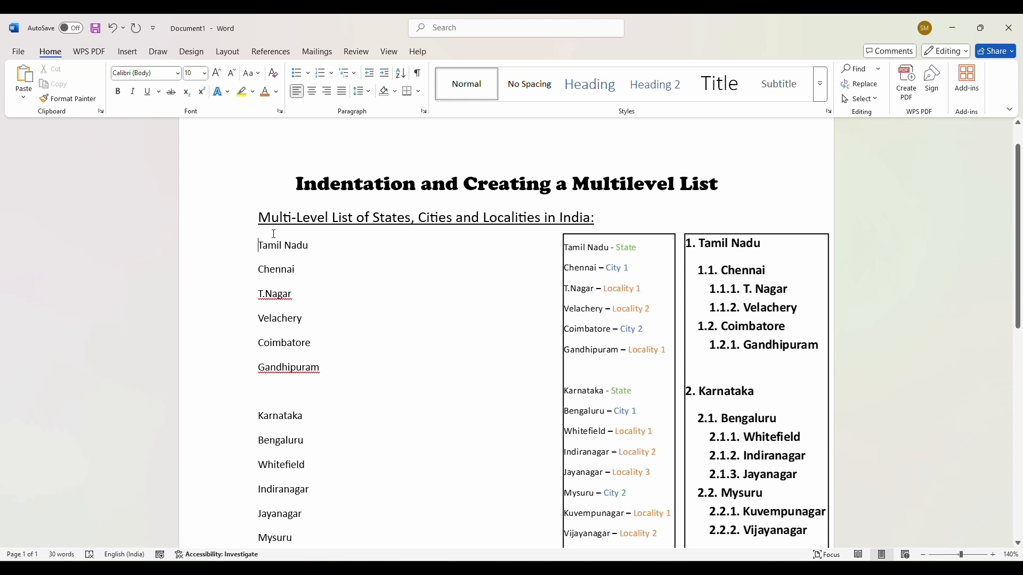
left_click(259, 269)
left_click(261, 294)
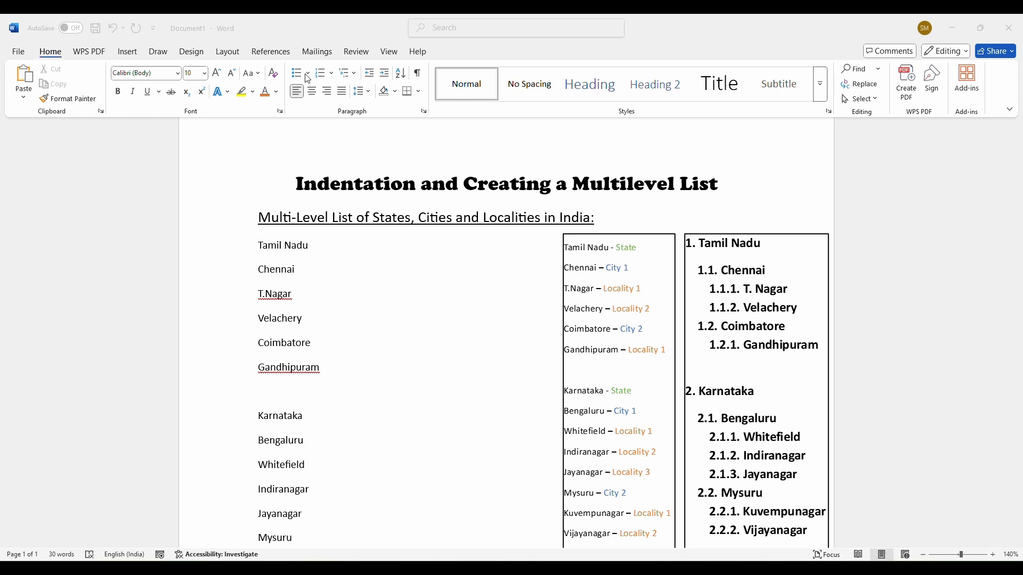
left_click(371, 76)
left_click(313, 248)
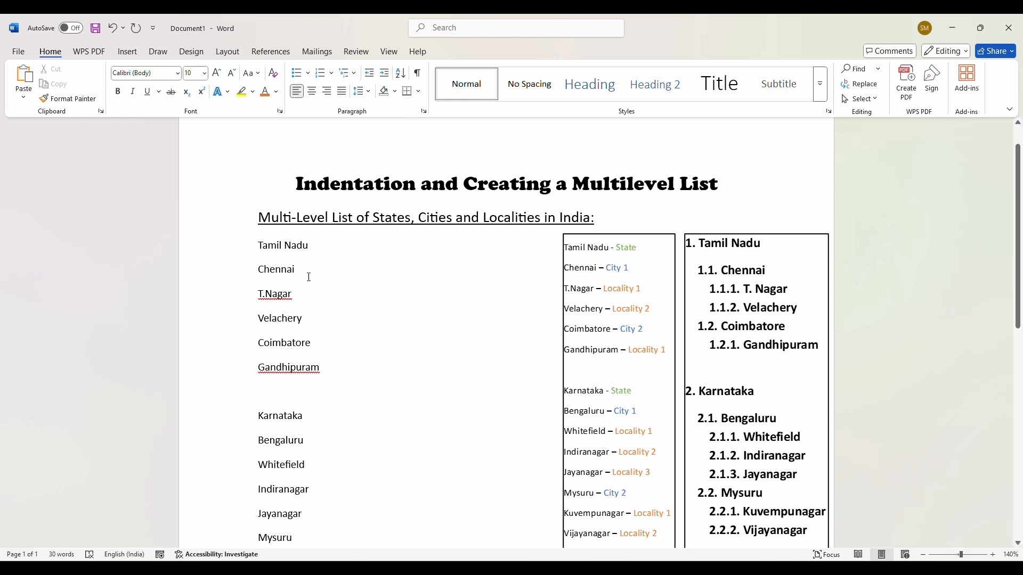
left_click(327, 343)
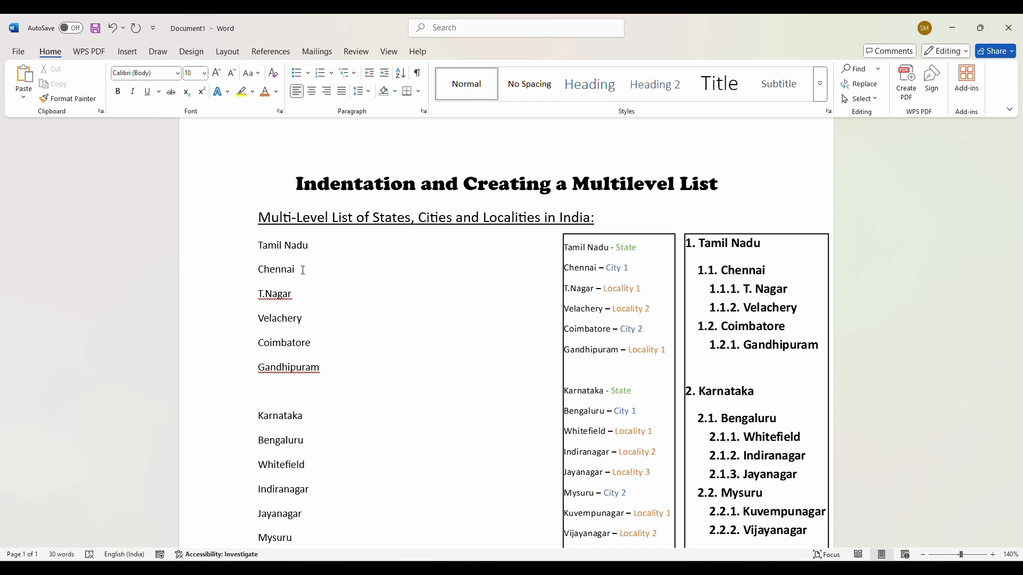
Indent the Tamil Nadu cities Chennai and Coimbatore by one level
left_click(303, 270)
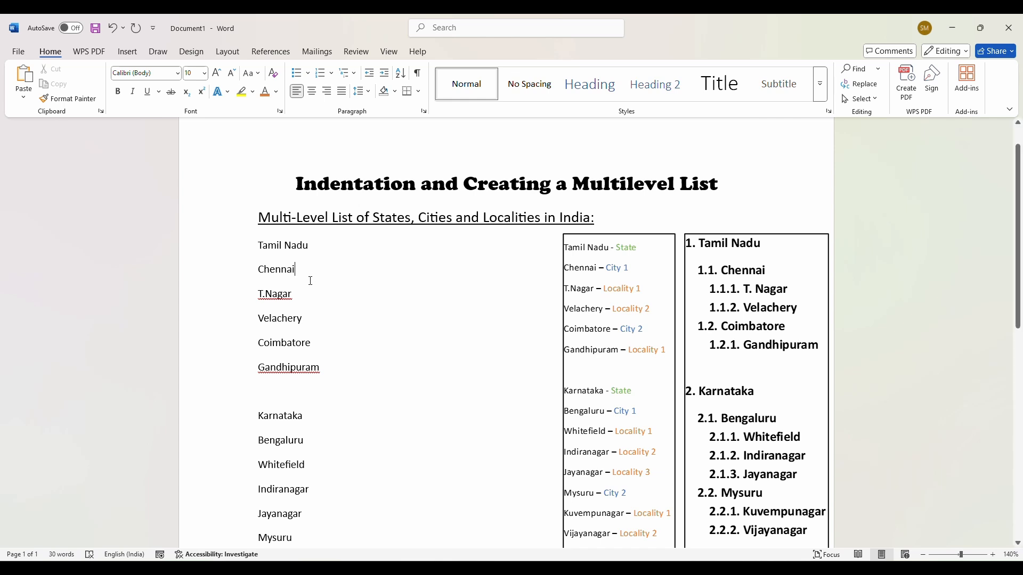
left_click(387, 80)
left_click(322, 342)
left_click(385, 73)
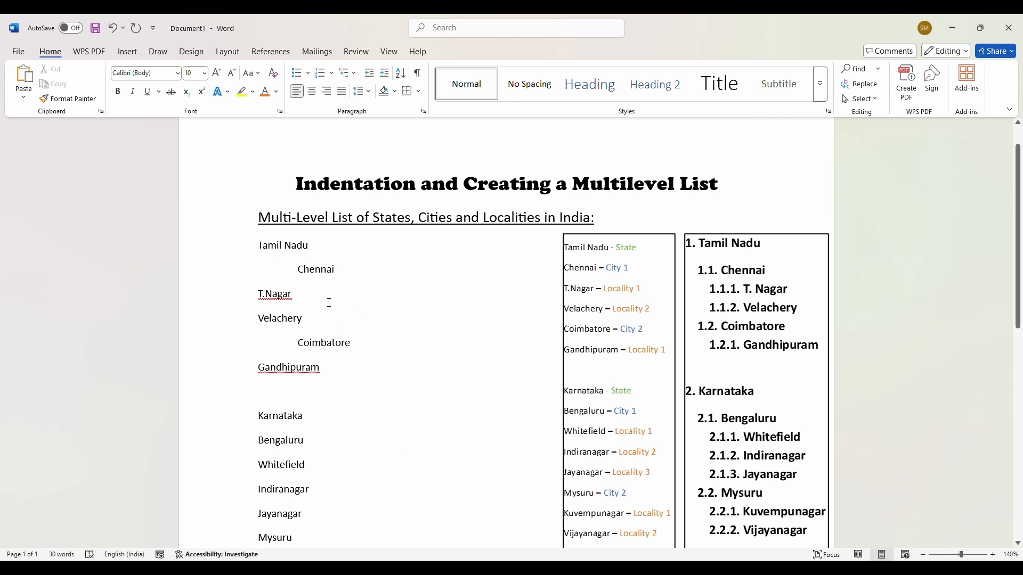
Indent the Karnataka cities Bengaluru and Mysuru by one level
left_click(309, 251)
left_click(313, 417)
scroll(313, 449, "down", 1)
left_click(307, 404)
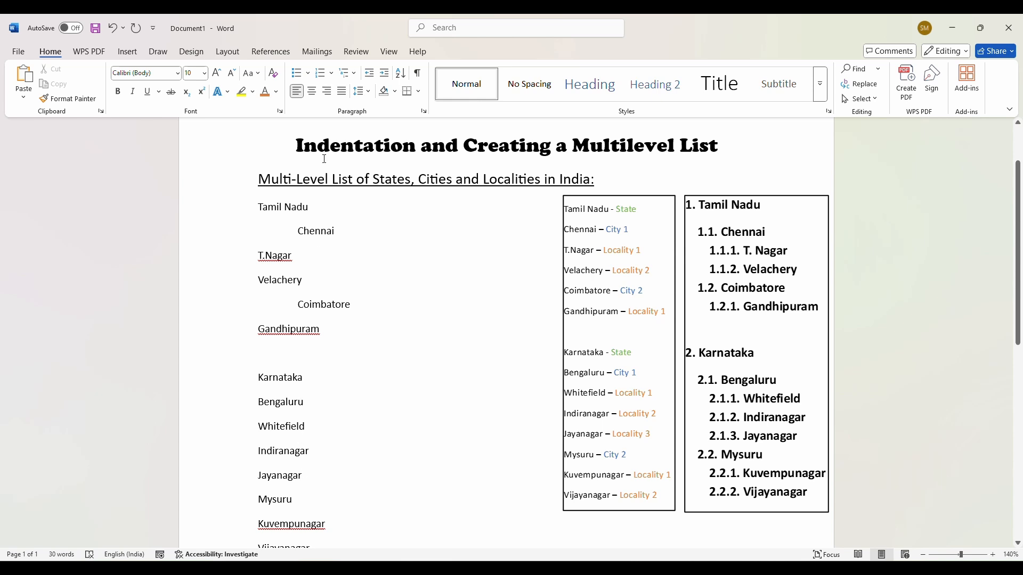
left_click(384, 73)
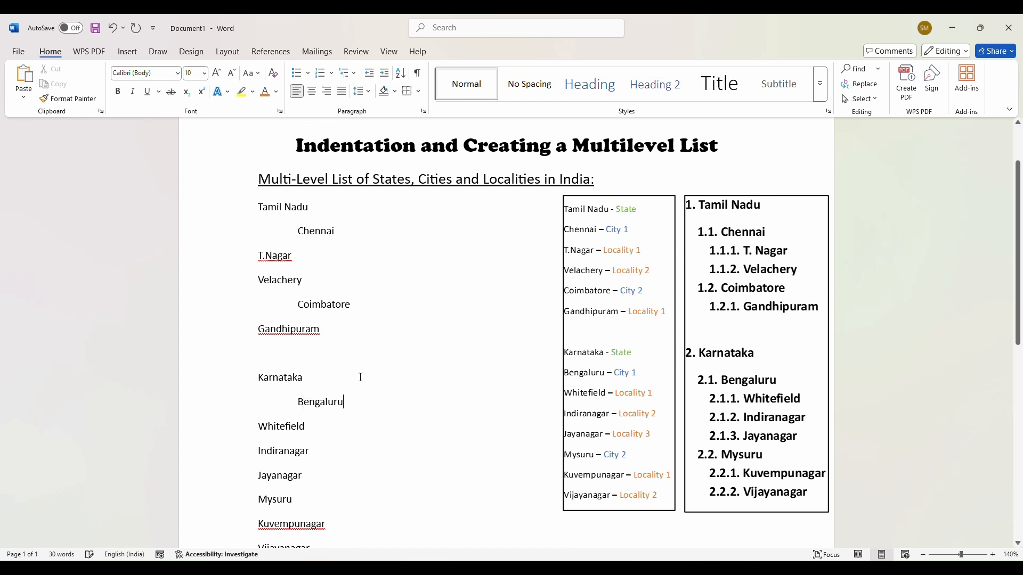
left_click(323, 495)
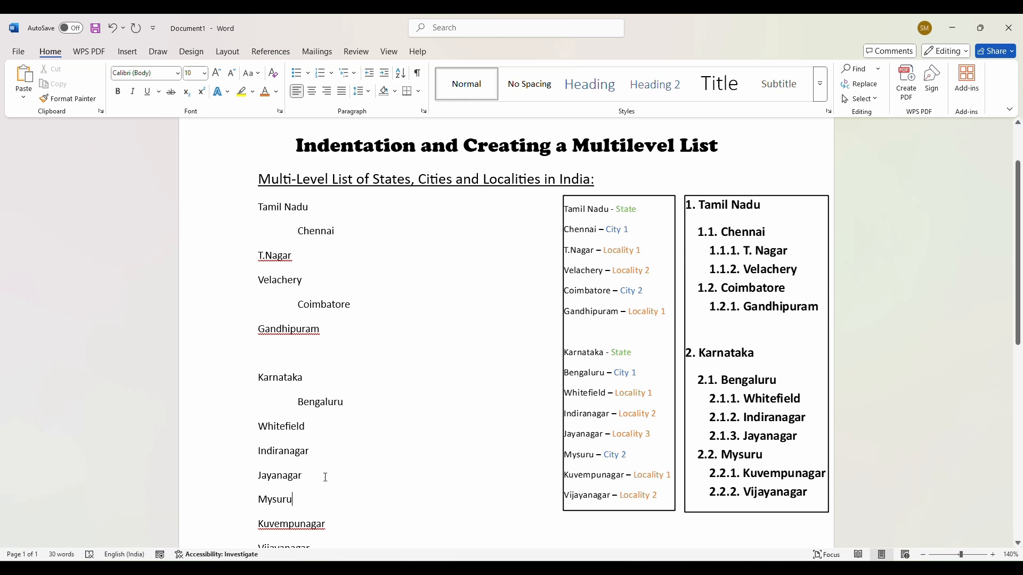
left_click(387, 78)
left_click(331, 243)
left_click(334, 404)
left_click(291, 207)
left_click(446, 38)
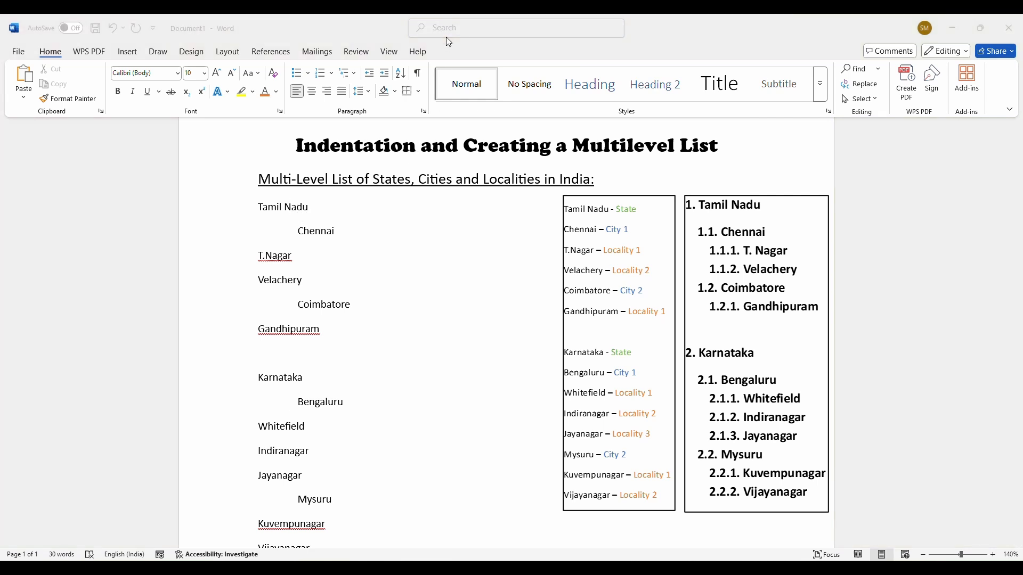
left_click(297, 261)
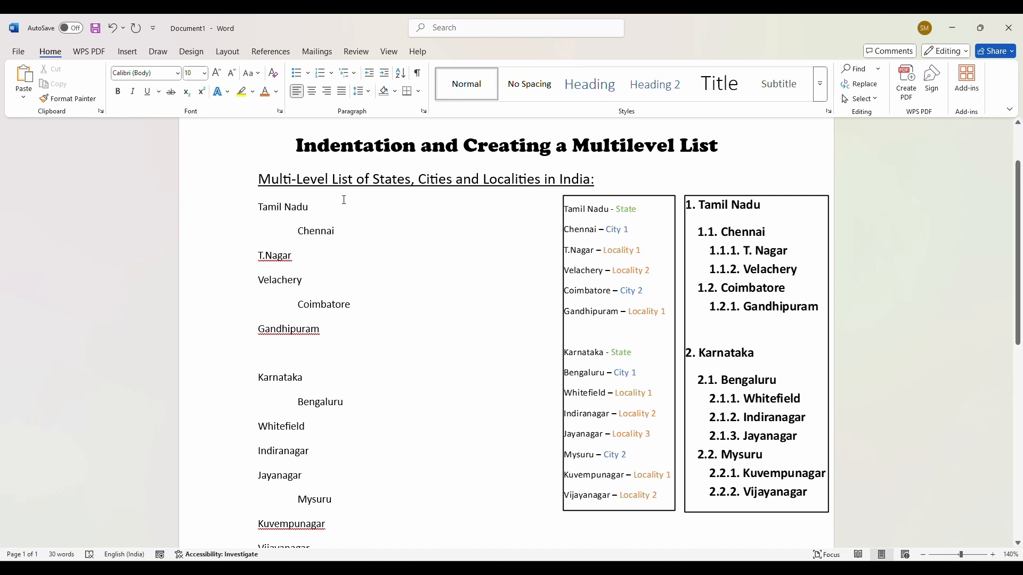
left_click(339, 231)
left_click(309, 207)
Indent the Tamil Nadu localities T.Nagar, Velachery and Gandhipuram by two levels each
left_click(299, 256)
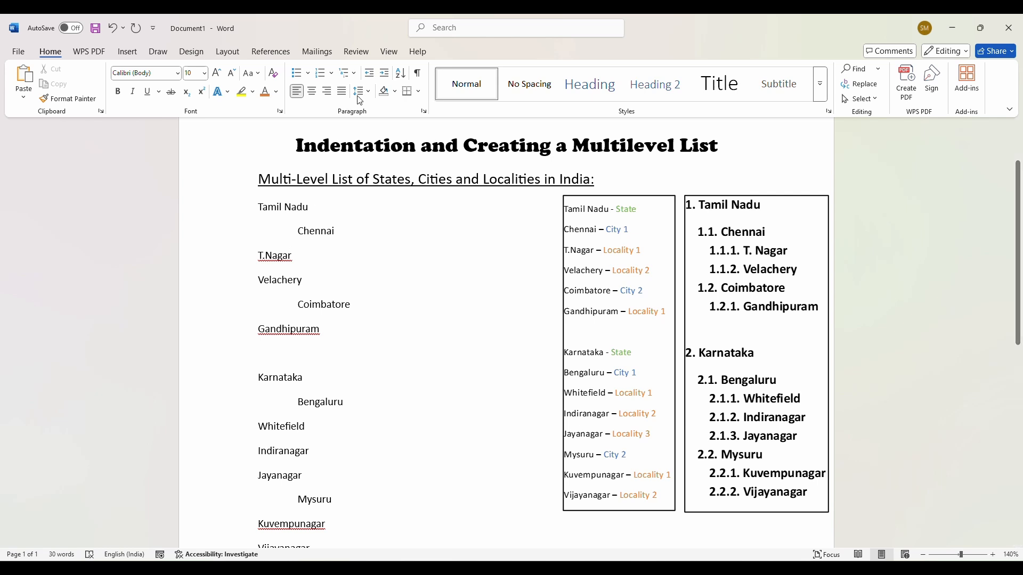
left_click(385, 74)
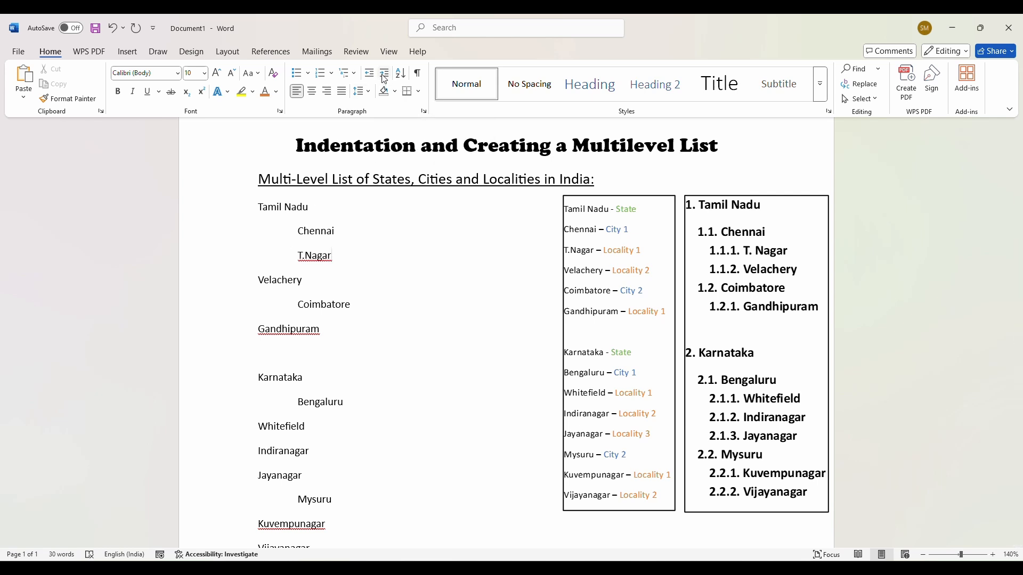
left_click(385, 76)
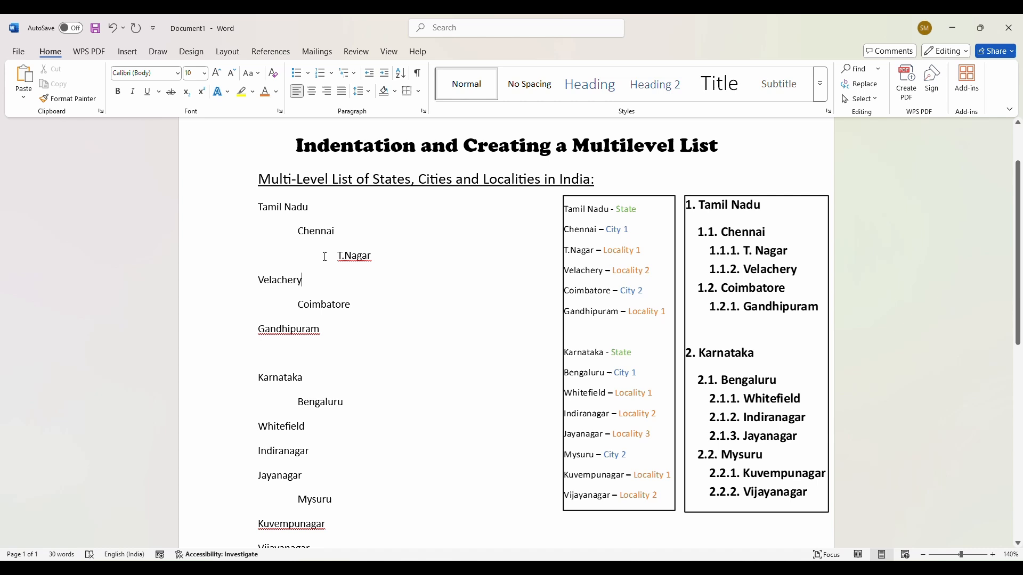
left_click(385, 76)
left_click(385, 76)
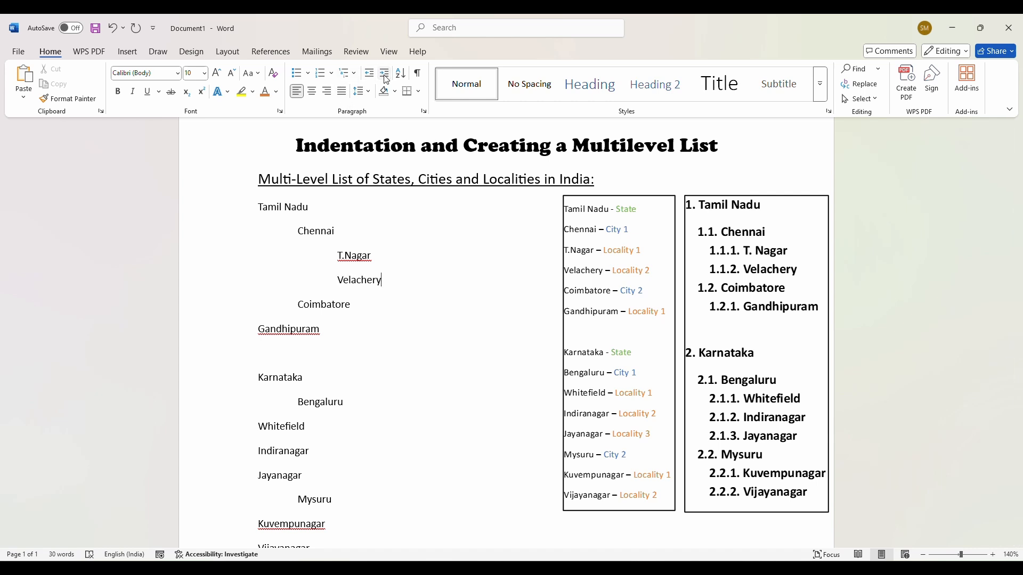
left_click(336, 330)
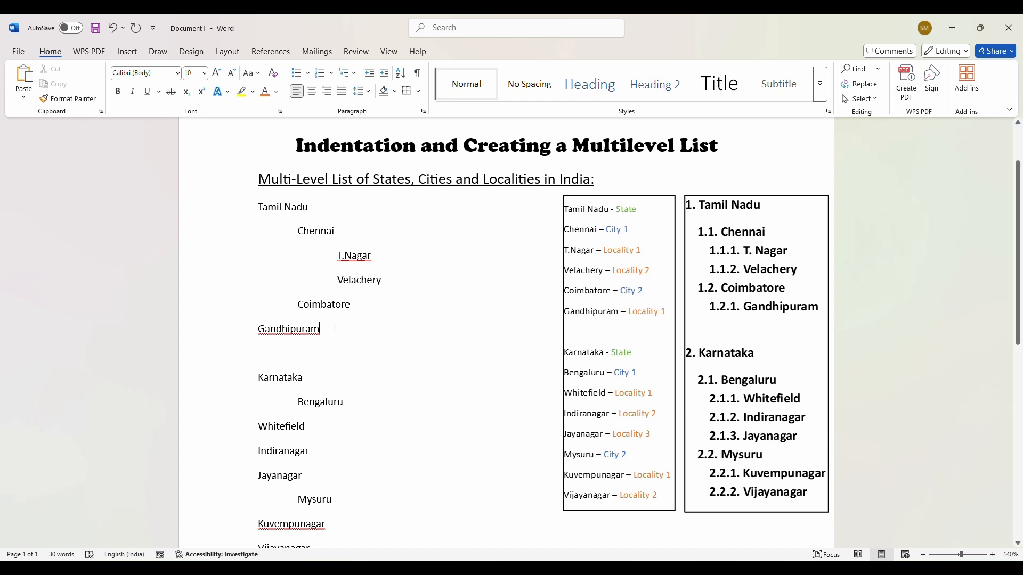
left_click(385, 75)
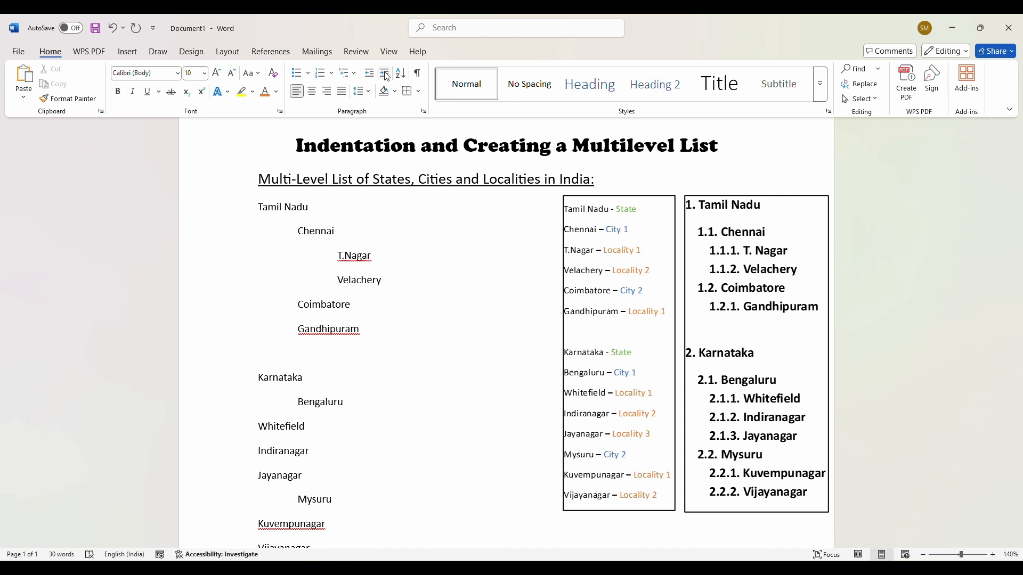
left_click(385, 76)
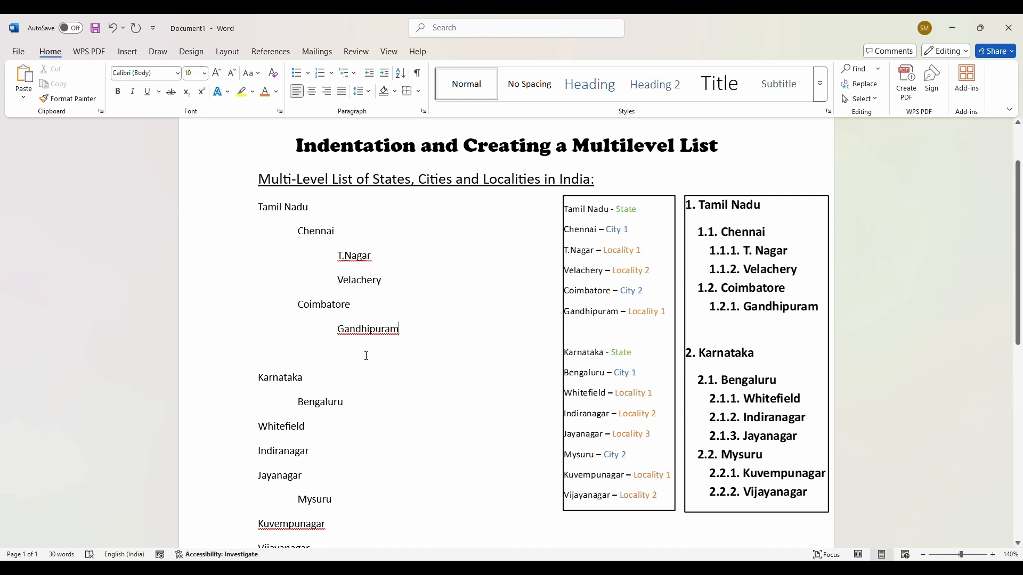
Indent the Karnataka localities Whitefield, Indiranagar, Jayanagar, Kuvempunagar and Vijayanagar by two levels
scroll(362, 357, "down", 2)
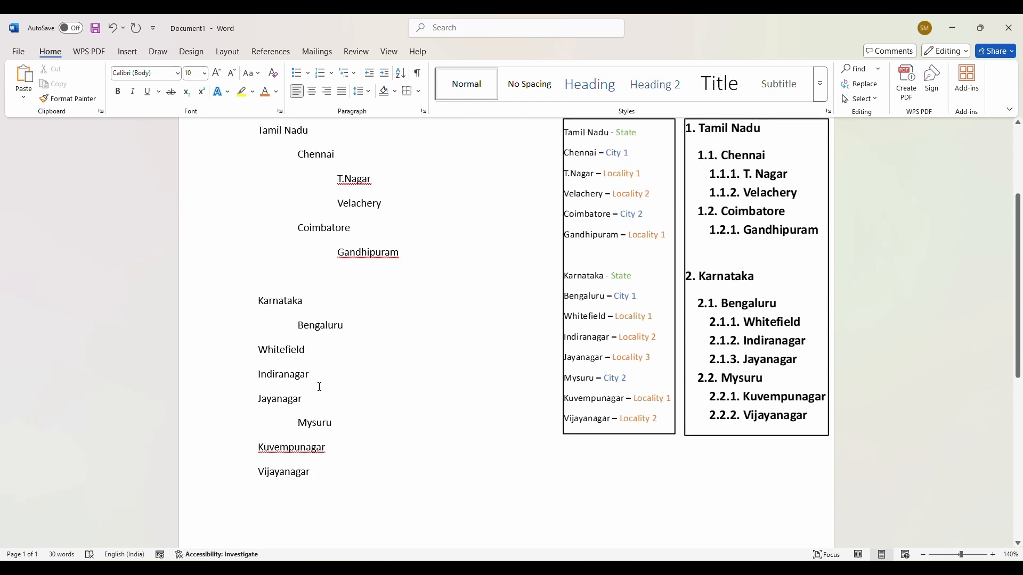
left_click_drag(317, 397, 271, 351)
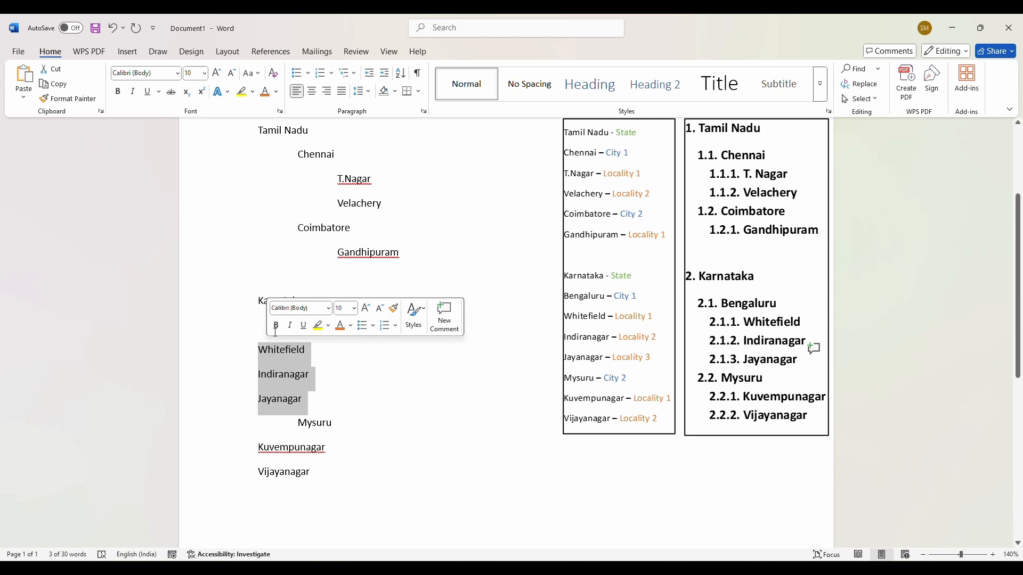
left_click(384, 73)
left_click(390, 78)
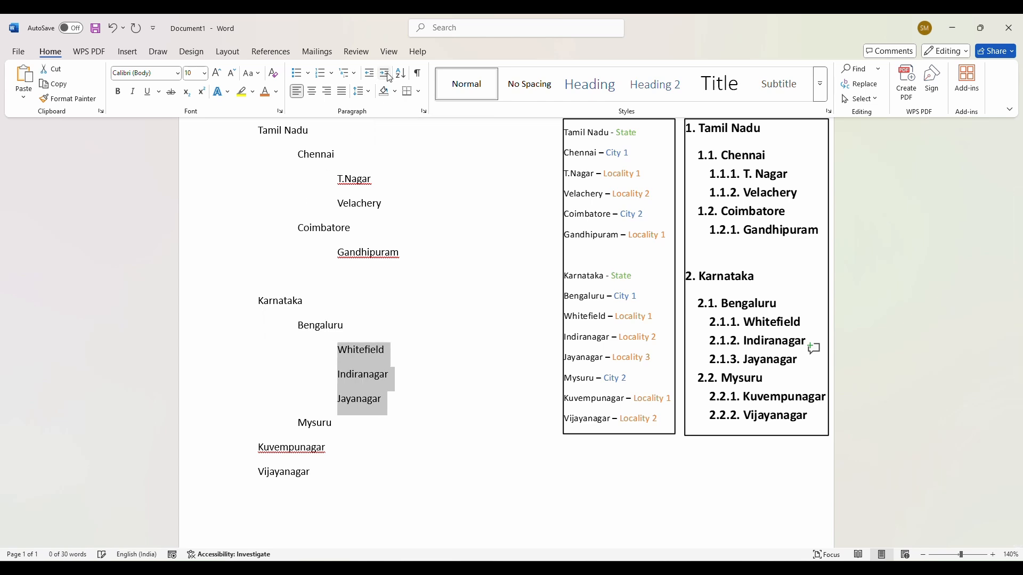
left_click_drag(314, 478, 258, 447)
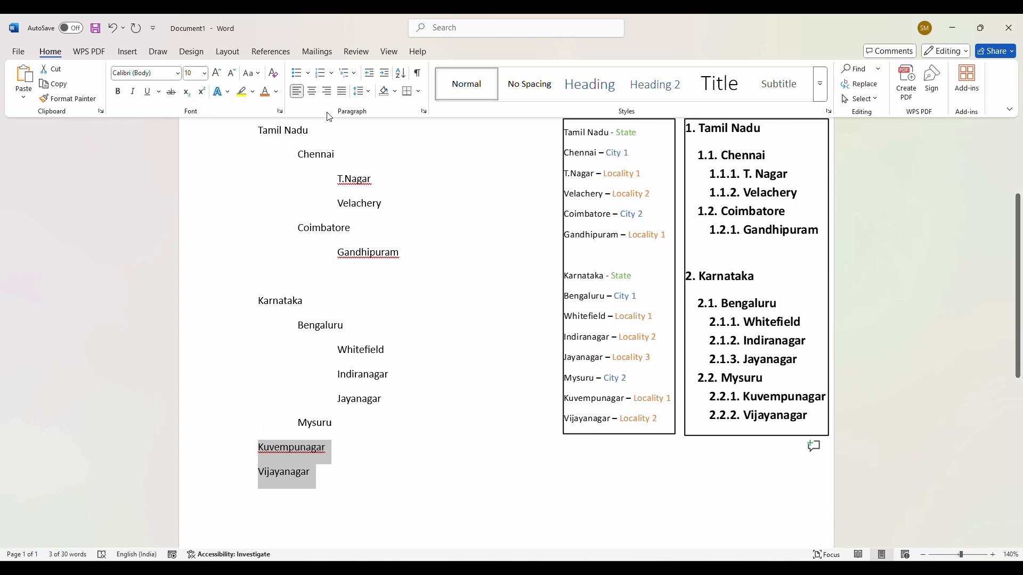
left_click(385, 74)
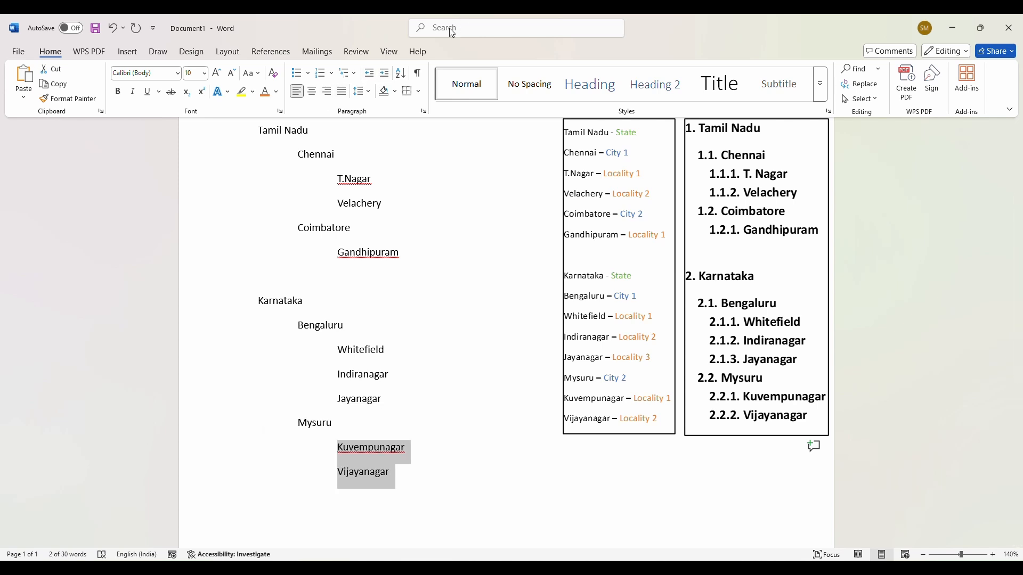
Review the indentation hierarchy of states, cities and localities across the Tamil Nadu and Karnataka groups
scroll(377, 251, "up", 1)
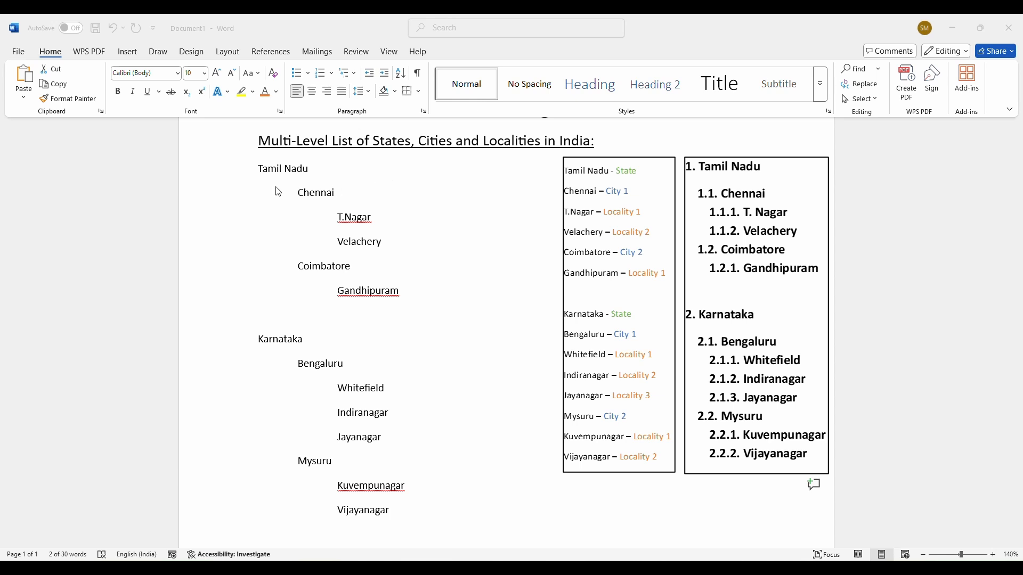
scroll(287, 221, "up", 1)
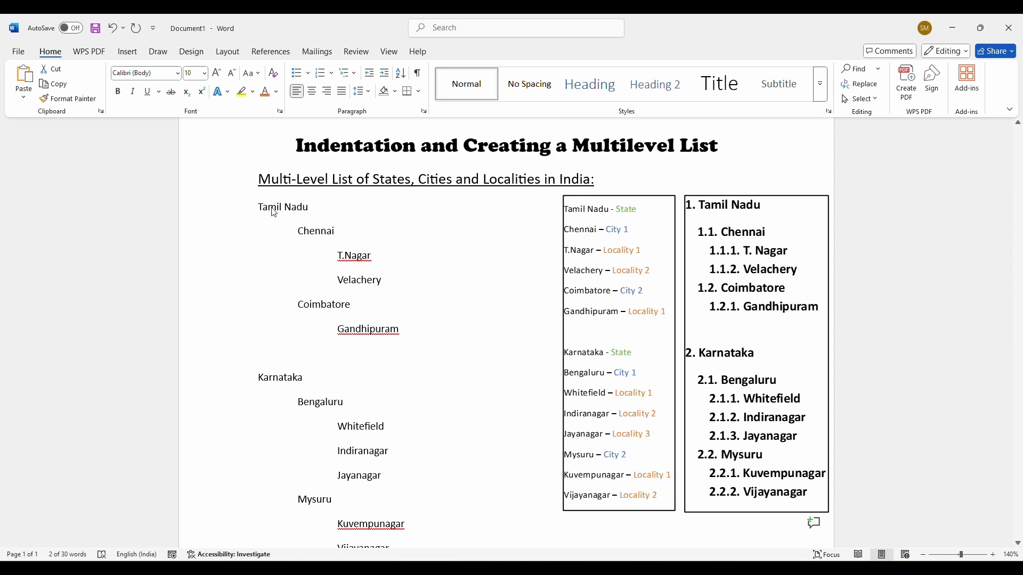
left_click(284, 387)
scroll(297, 388, "down", 1)
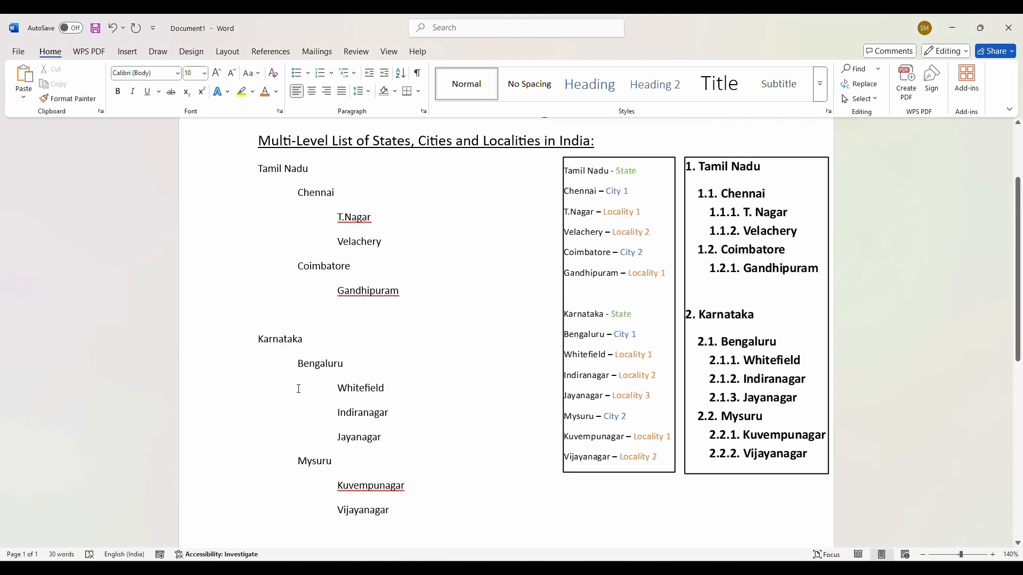
scroll(299, 389, "up", 1)
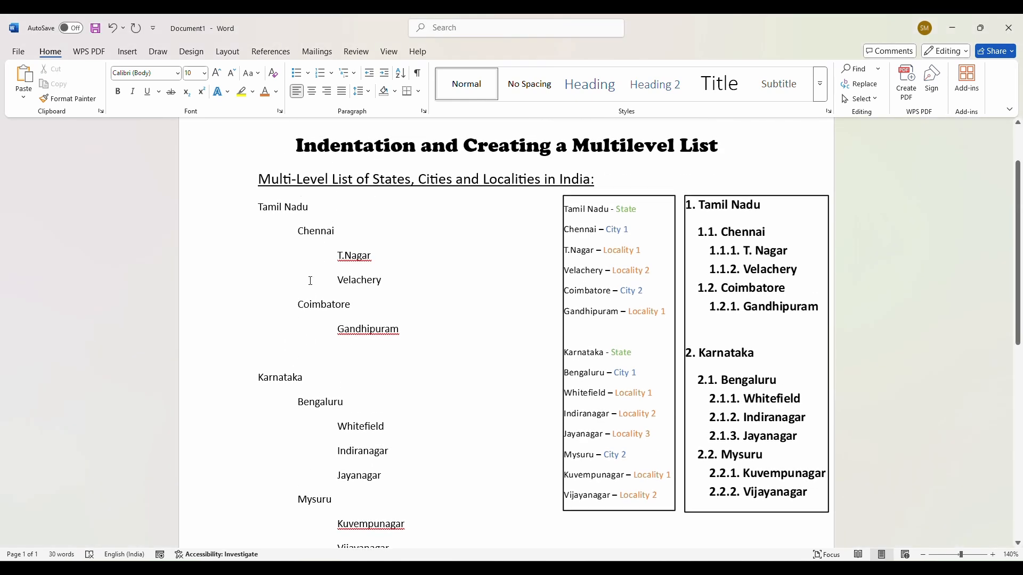
left_click(312, 232)
scroll(288, 327, "down", 1)
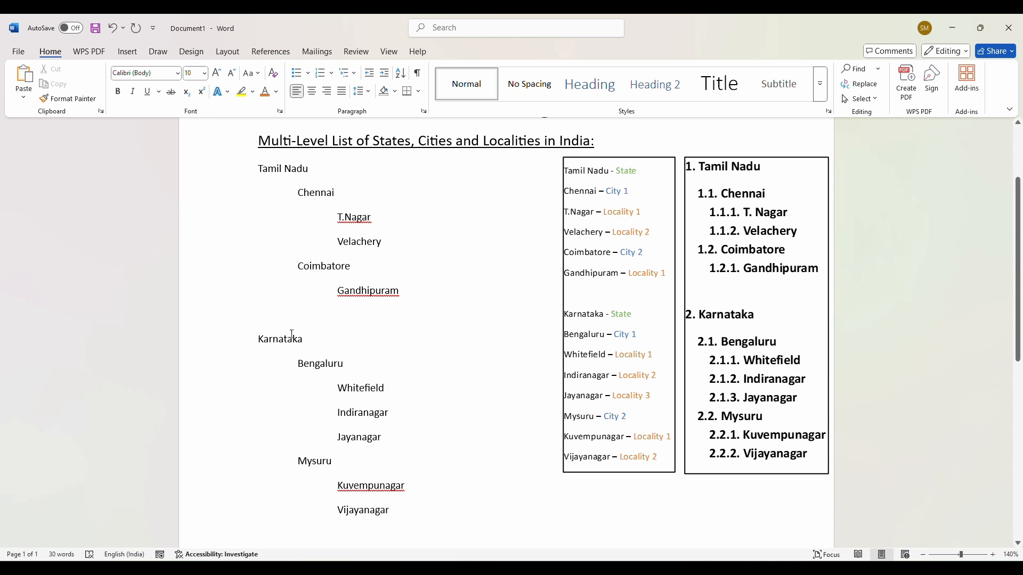
scroll(398, 238, "up", 1)
left_click(369, 281)
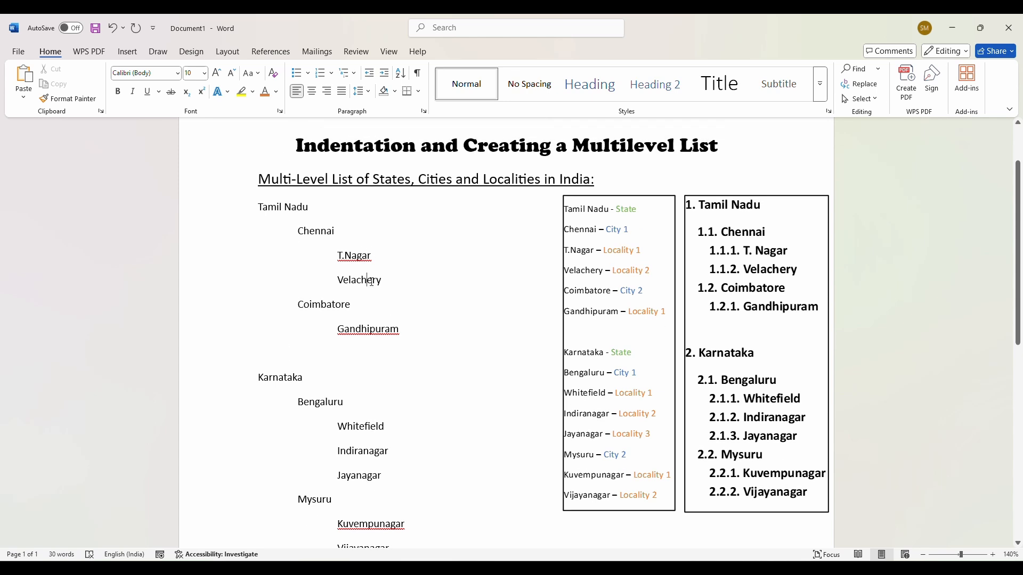
Try the 1) a) i) multilevel list format on all entries from Tamil Nadu to Vijayanagar
scroll(361, 236, "down", 2)
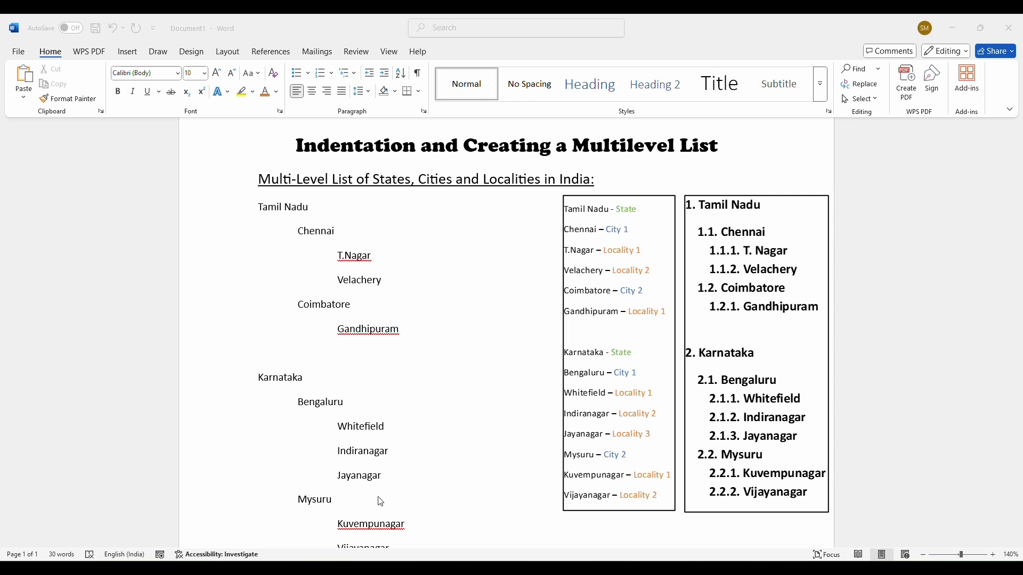
scroll(372, 488, "down", 1)
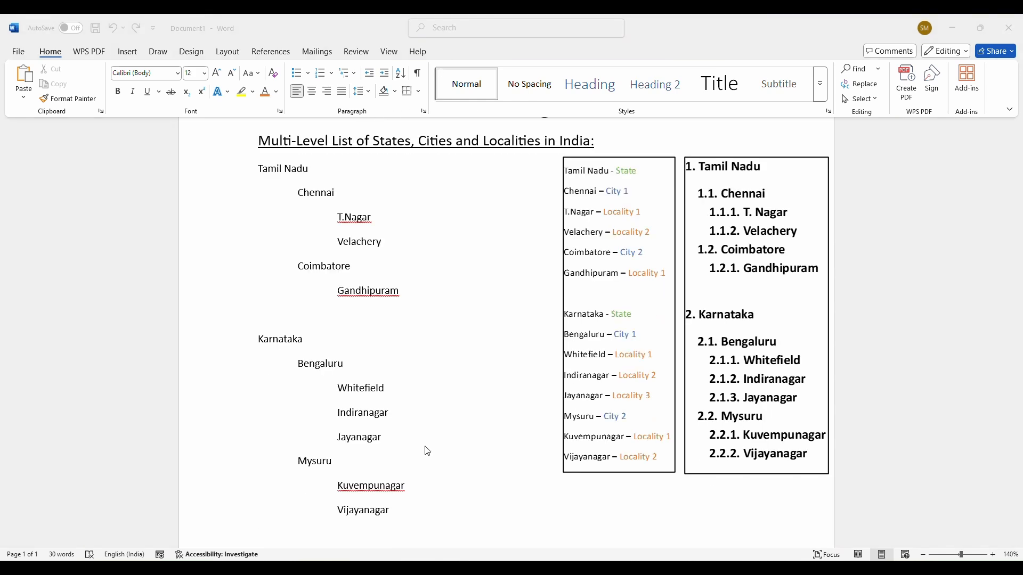
left_click(397, 520)
left_click_drag(394, 511, 257, 171)
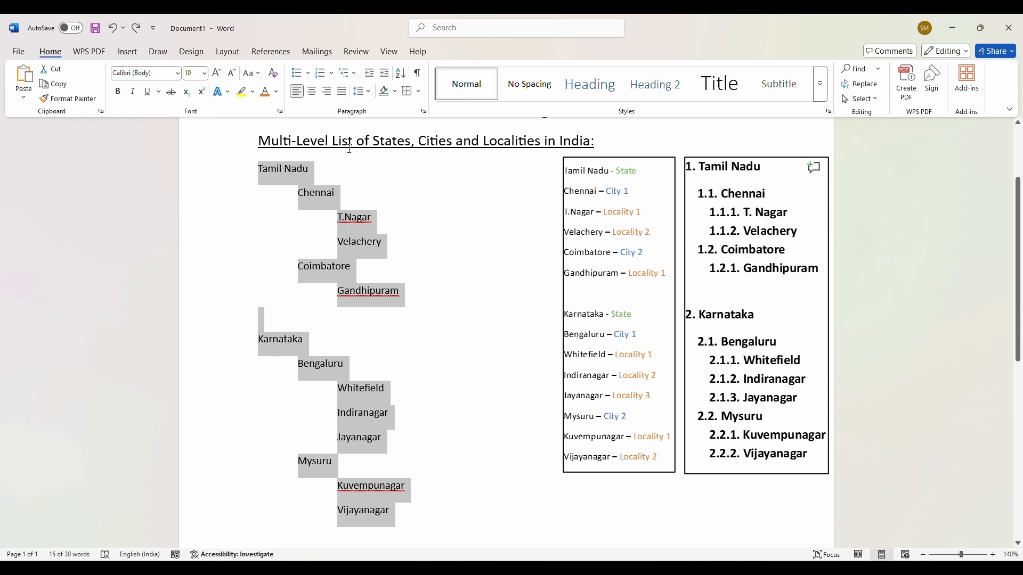
left_click(355, 78)
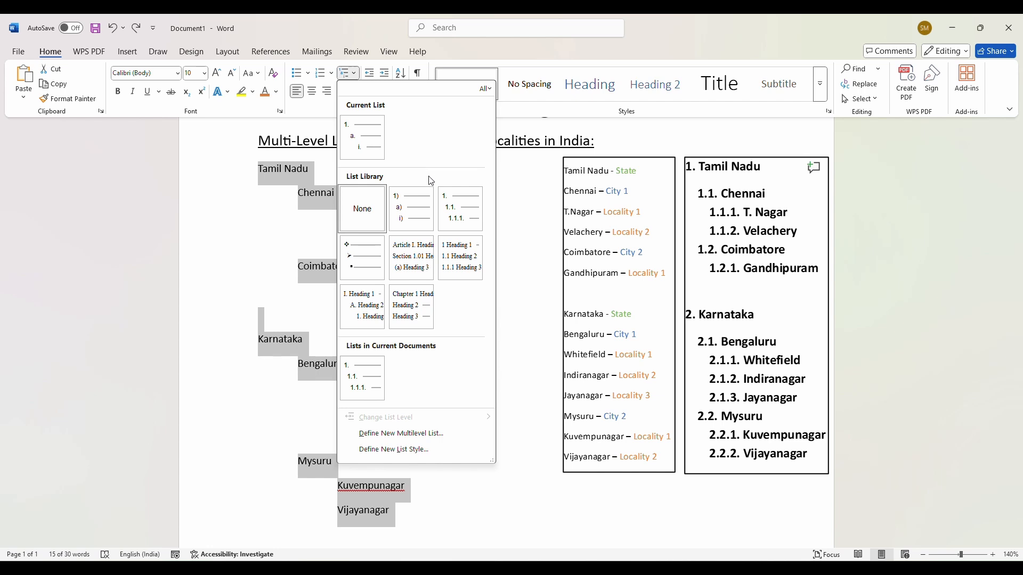
mouse_move(453, 211)
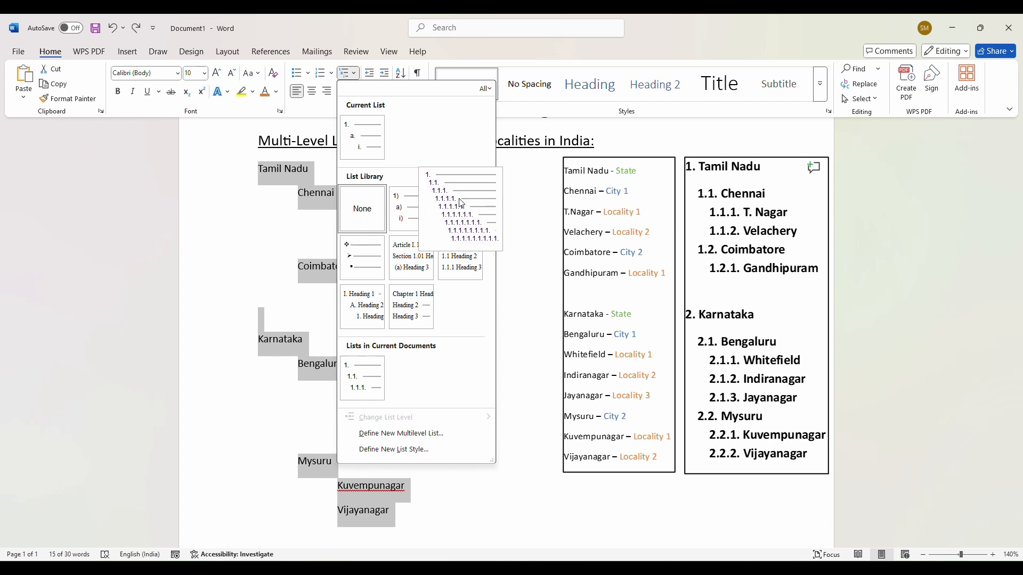
mouse_move(413, 211)
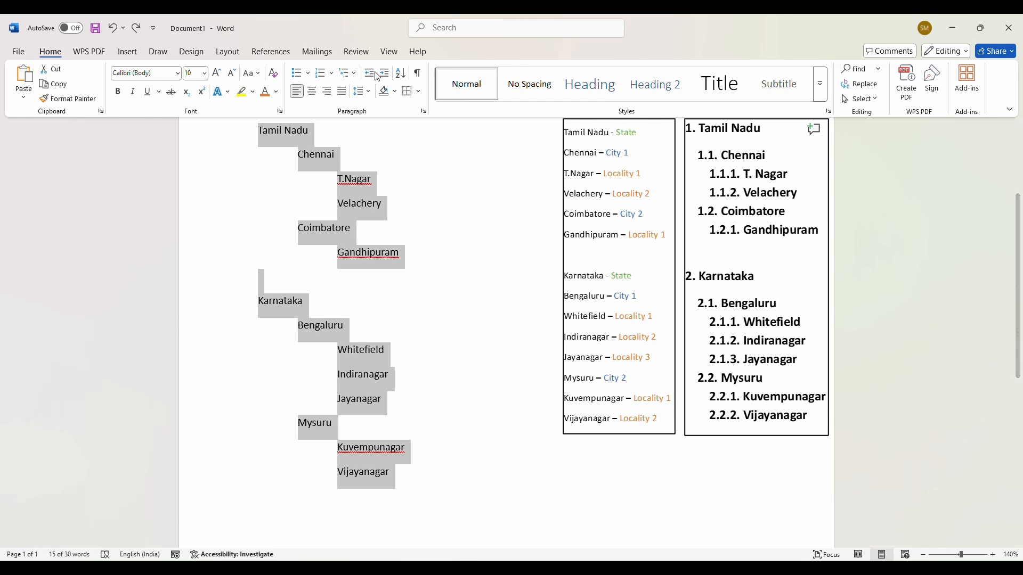
left_click(354, 75)
left_click(401, 213)
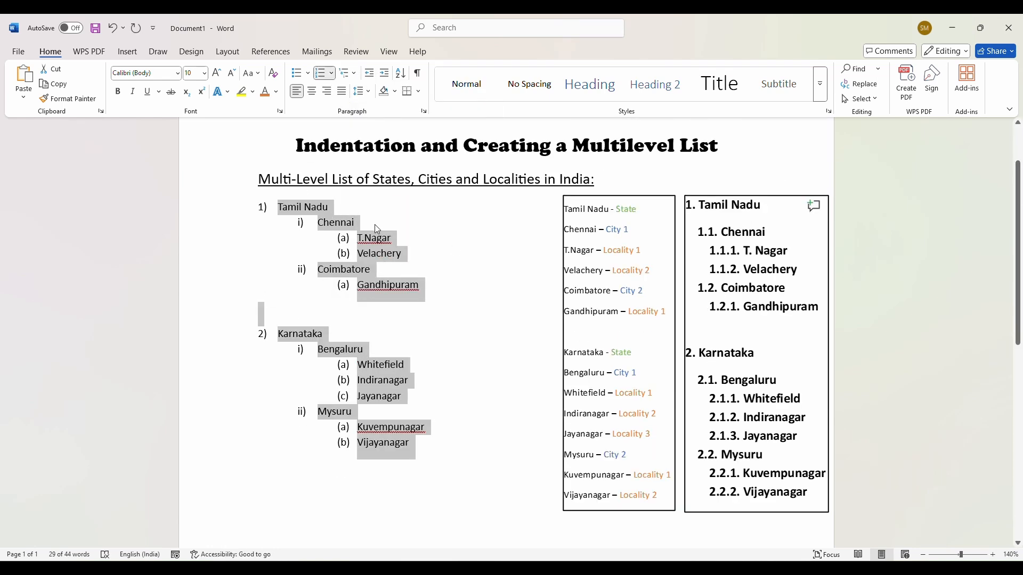
left_click(376, 226)
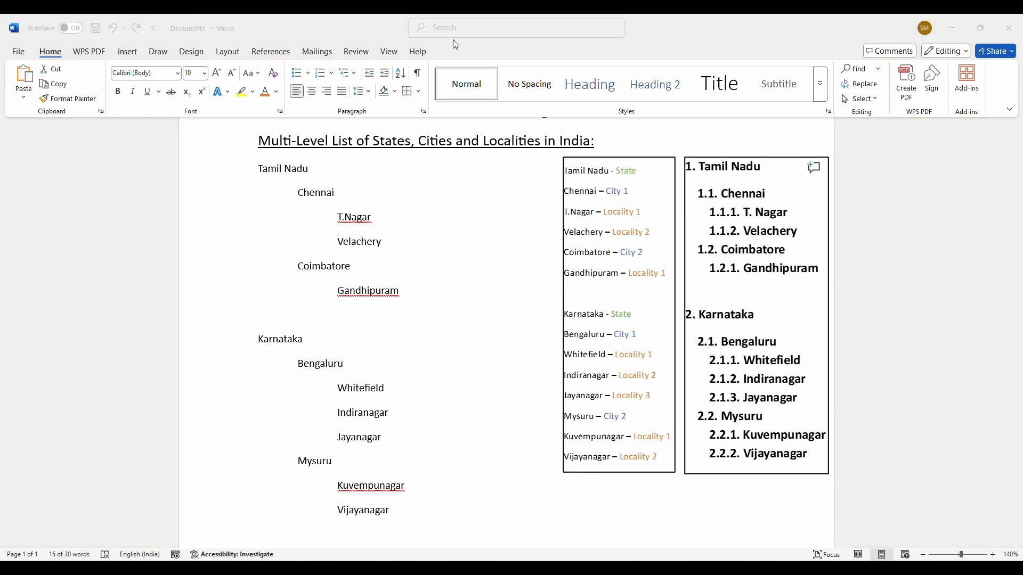
Apply the 1. / 1.1. / 1.1.1. multilevel list format to all entries from Tamil Nadu to Vijayanagar
left_click(389, 518)
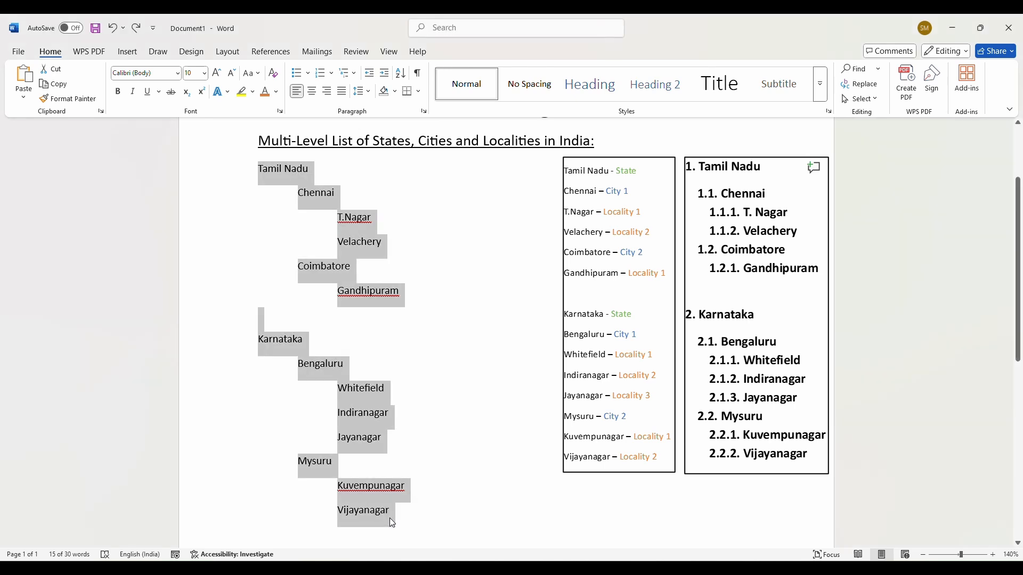
left_click(357, 80)
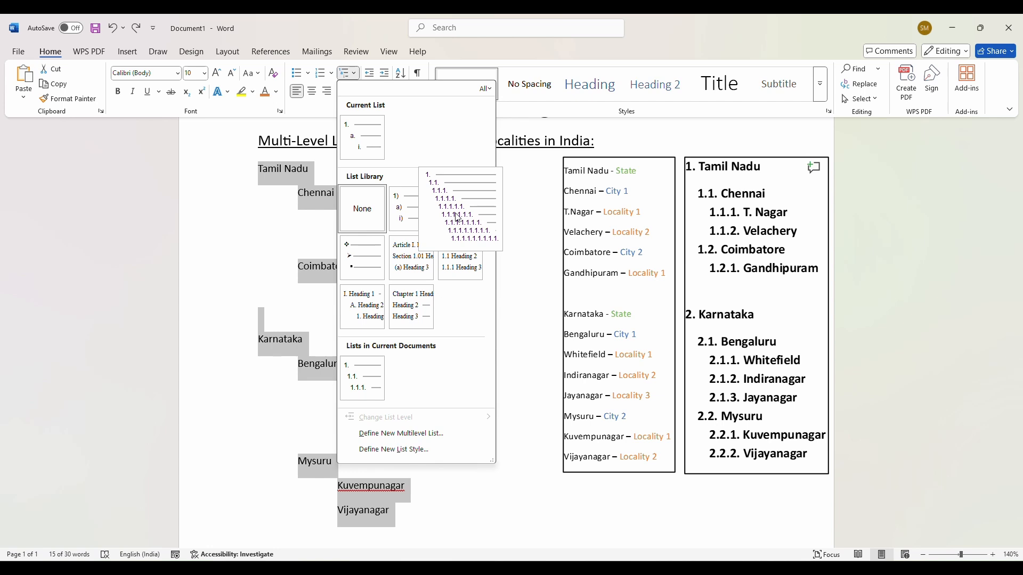
left_click(458, 218)
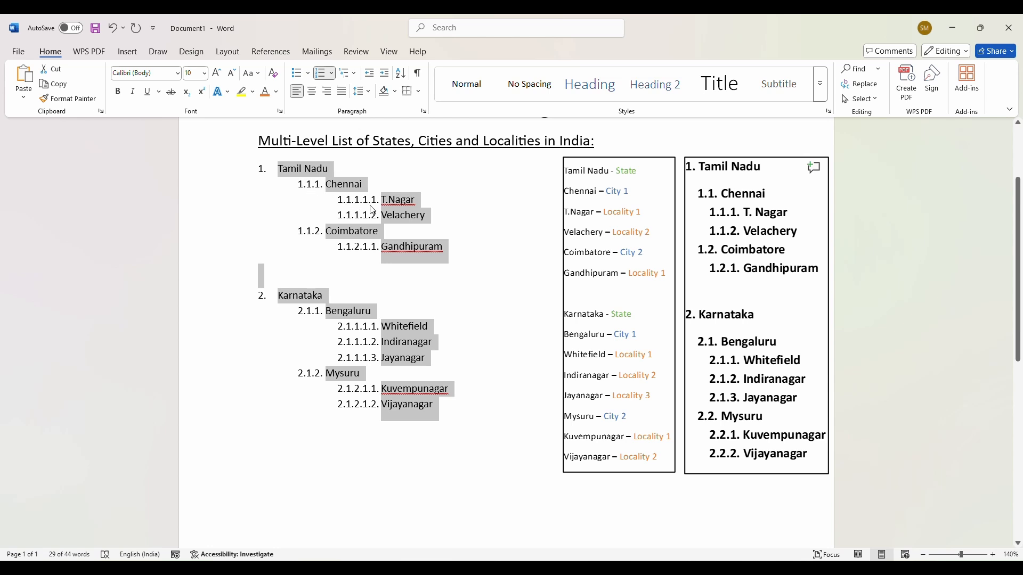
Promote the Tamil Nadu cities Chennai and Coimbatore by one list level each
left_click(371, 186)
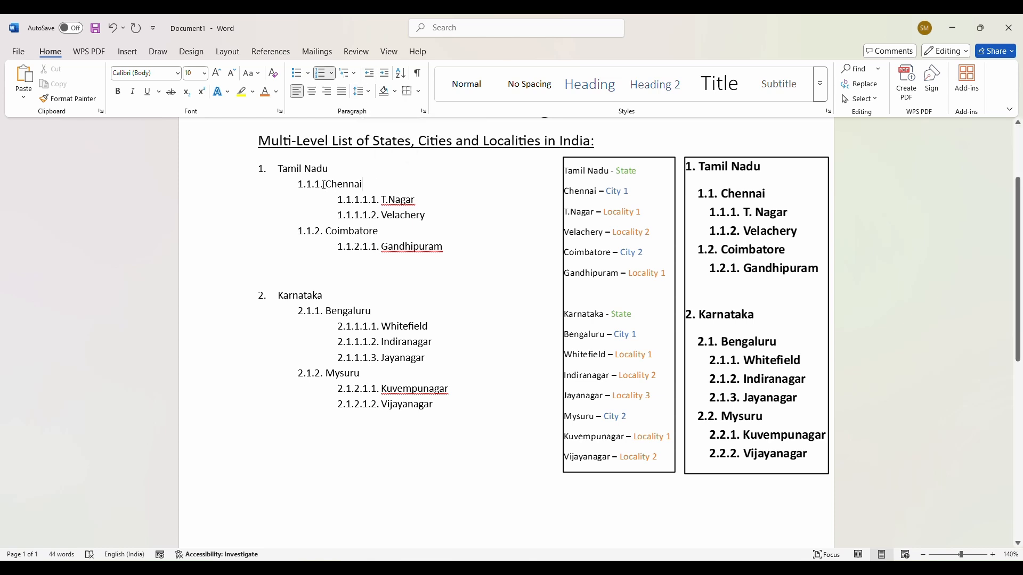
left_click(300, 184)
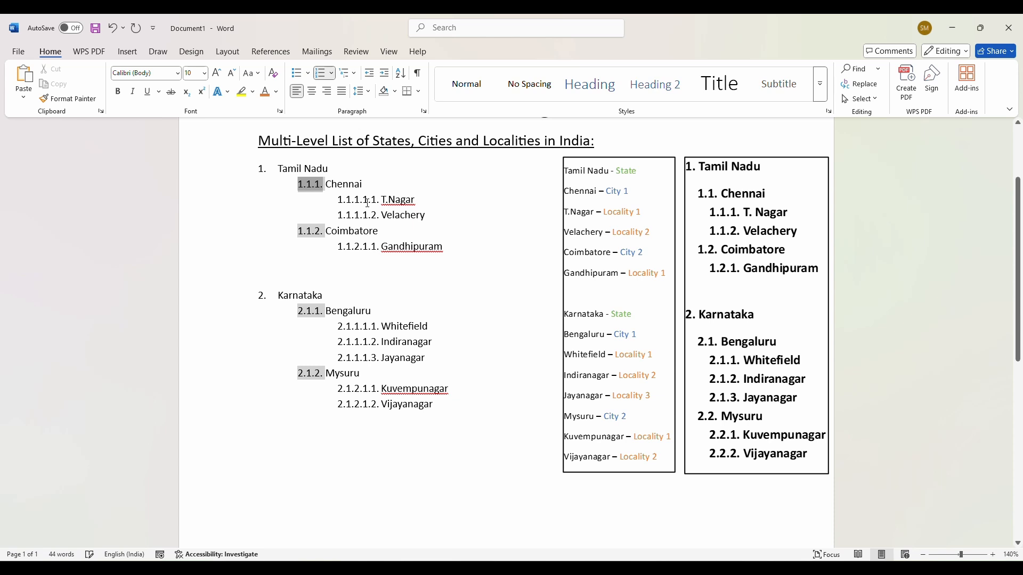
key("ctrl+z")
left_click(370, 76)
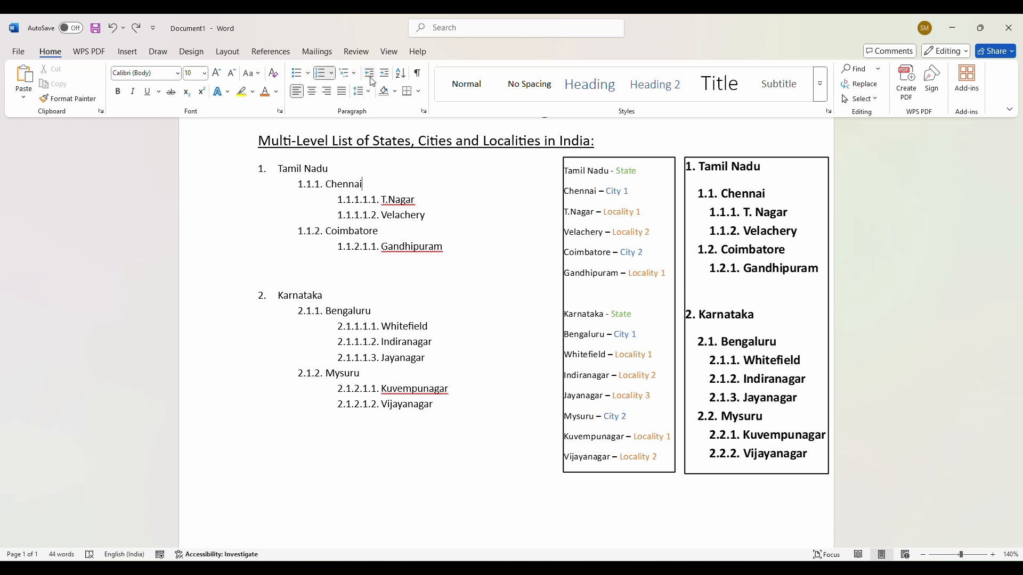
left_click(371, 77)
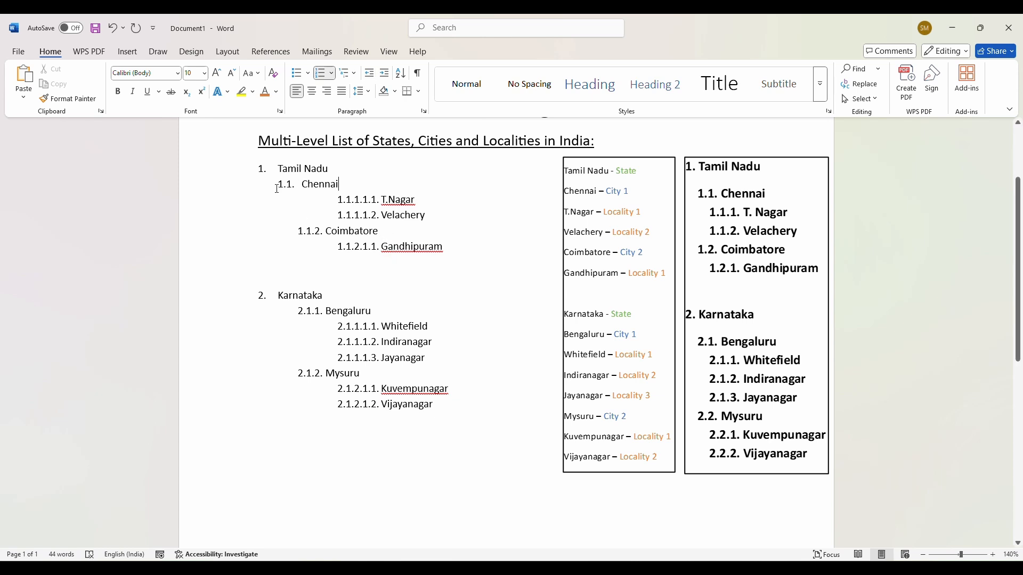
Promote the Tamil Nadu localities T.Nagar, Velachery and Gandhipuram by two list levels each
left_click_drag(382, 201, 429, 218)
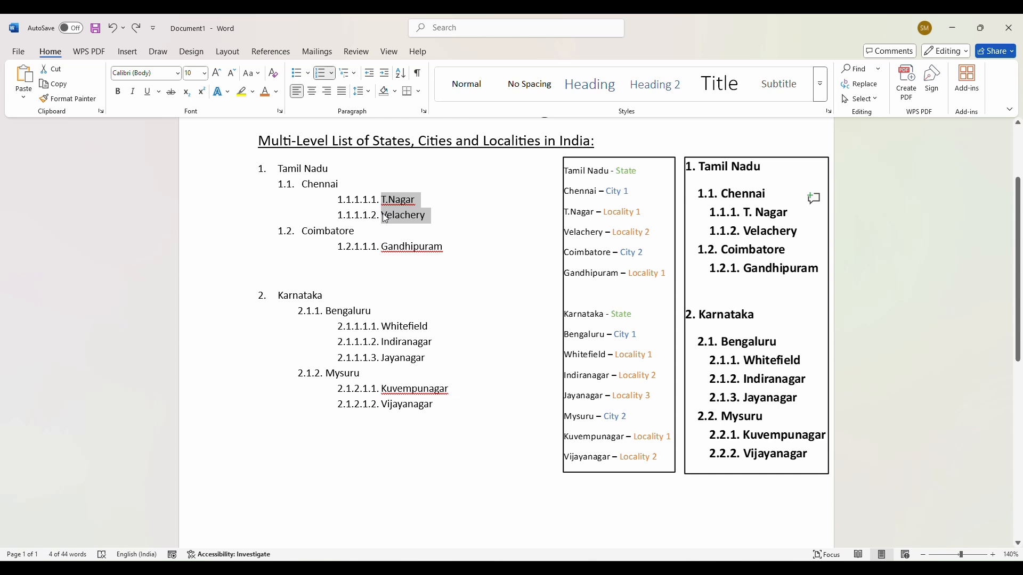
left_click(371, 75)
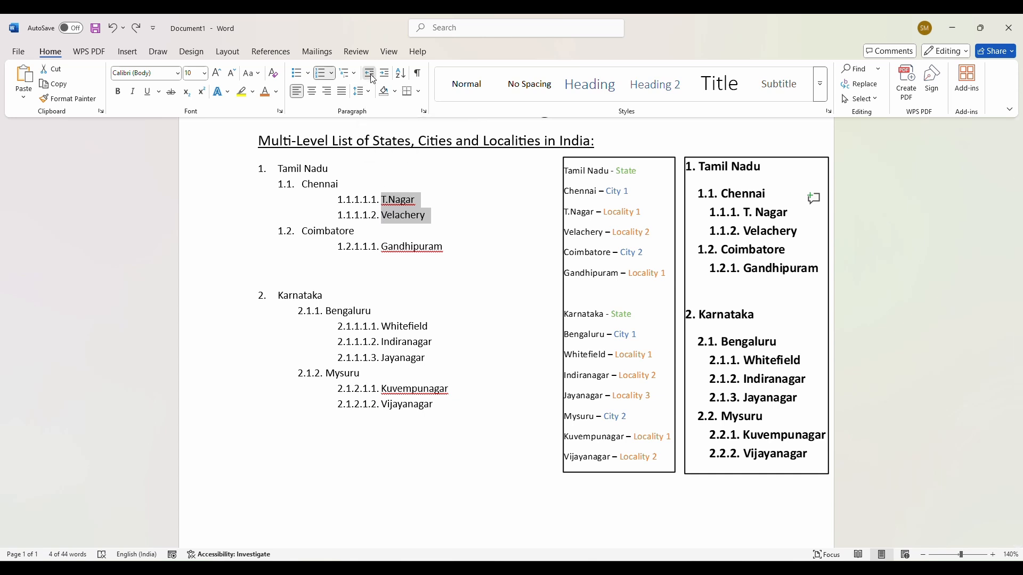
left_click(372, 75)
left_click(443, 251)
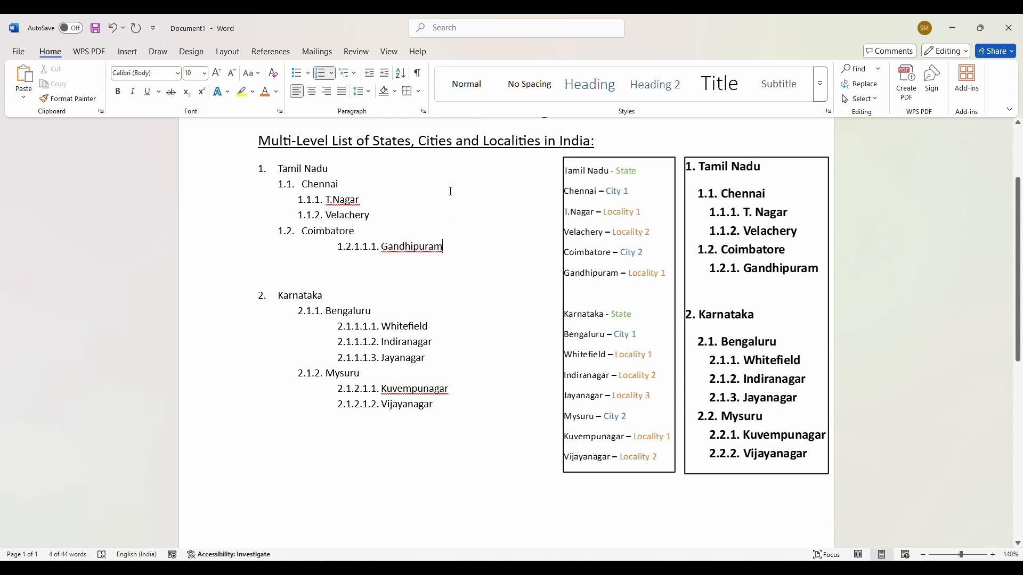
left_click(370, 73)
left_click(370, 73)
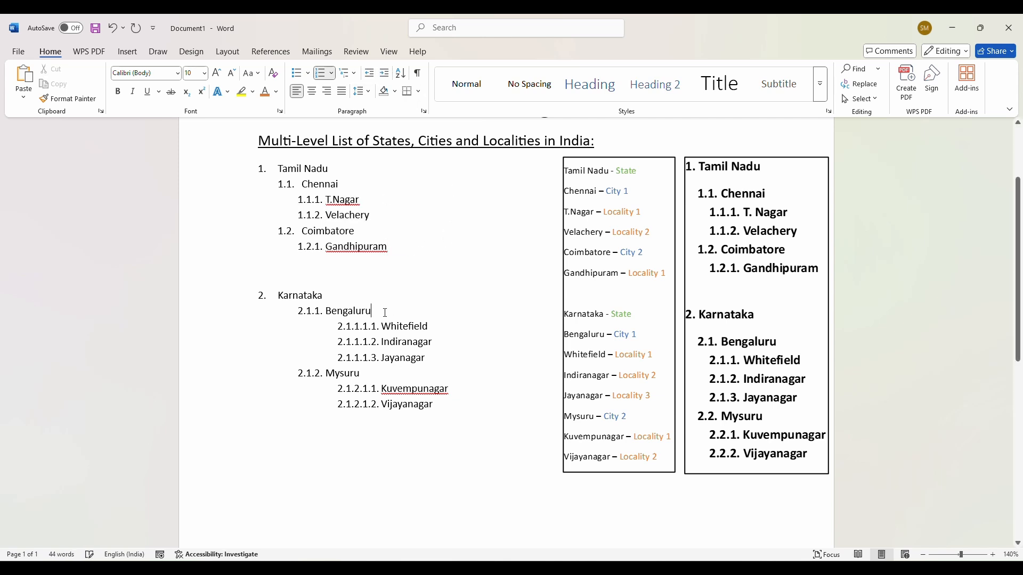
Promote the Karnataka cities Bengaluru and Mysuru together by one list level
double_click(349, 311)
double_click(331, 374, "ctrl")
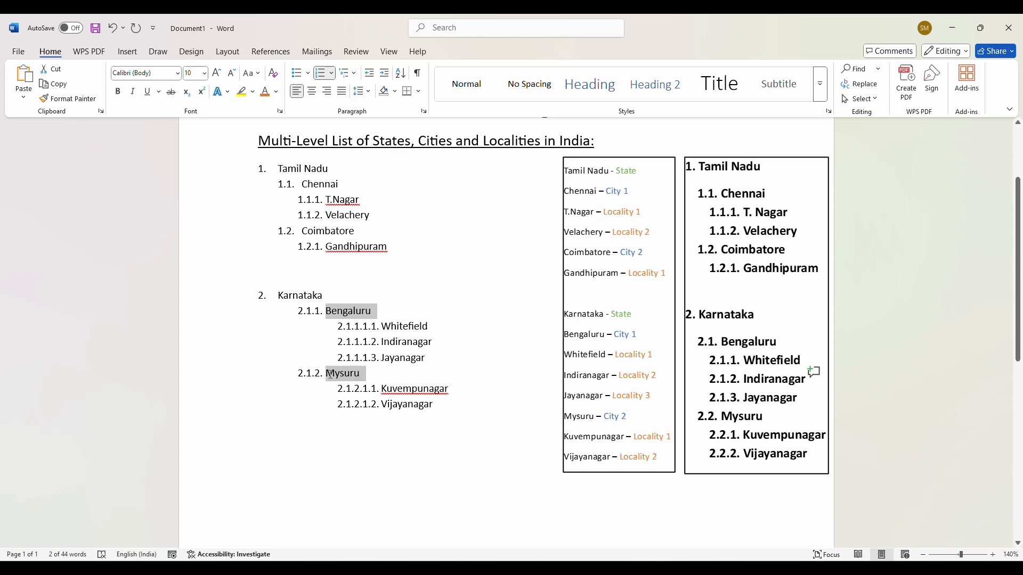
left_click(369, 73)
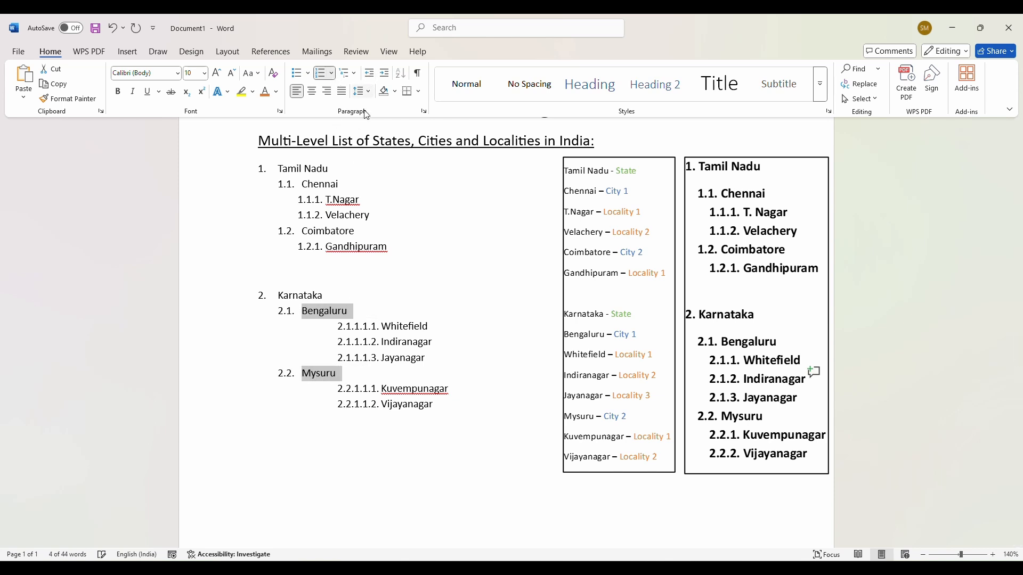
Promote the Karnataka localities Whitefield, Indiranagar, Jayanagar, Kuvempunagar and Vijayanagar by two list levels each
left_click_drag(433, 361, 381, 327)
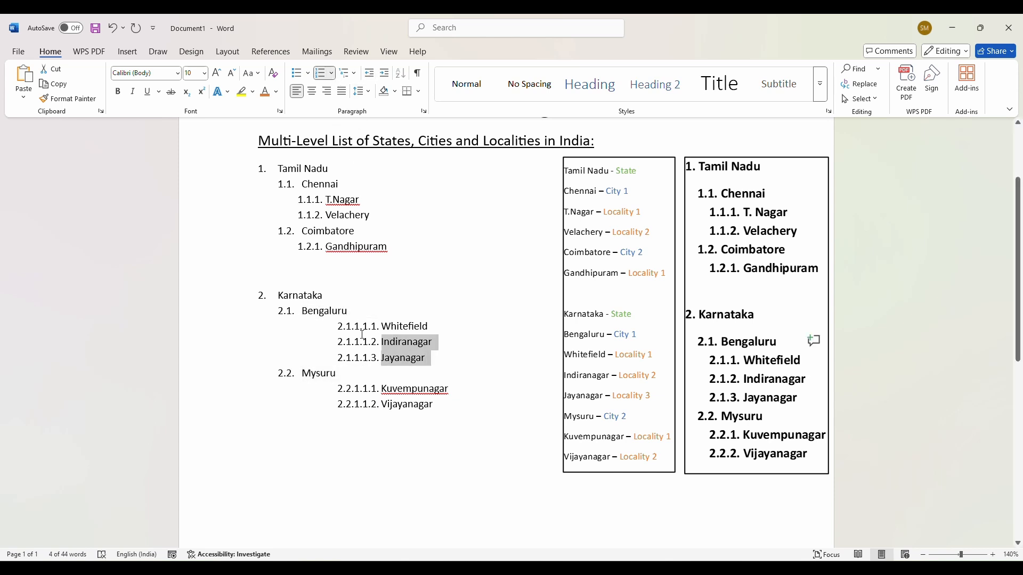
left_click(371, 73)
left_click(371, 73)
left_click_drag(443, 423, 381, 389)
left_click(371, 73)
left_click(371, 73)
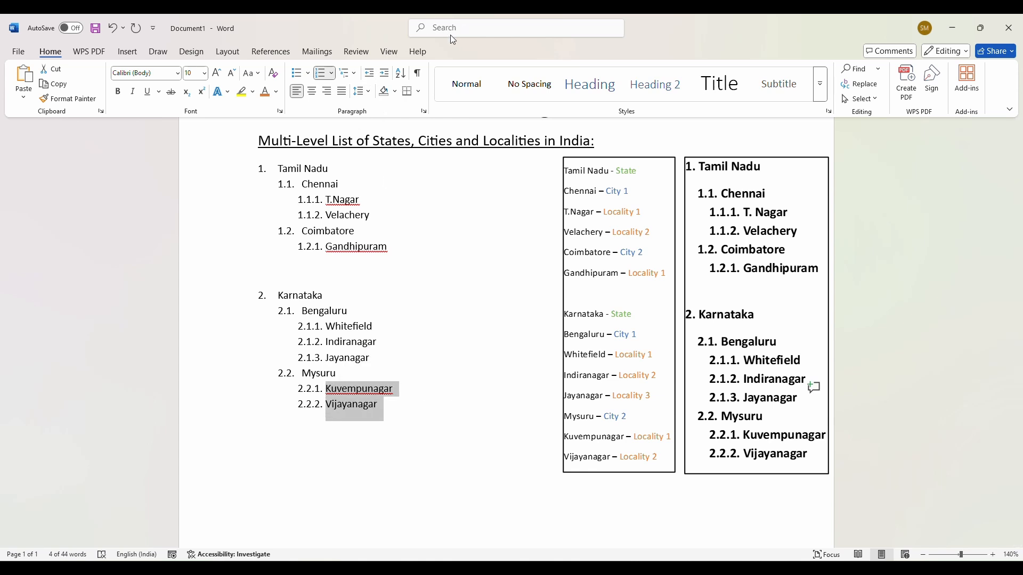
left_click(451, 35)
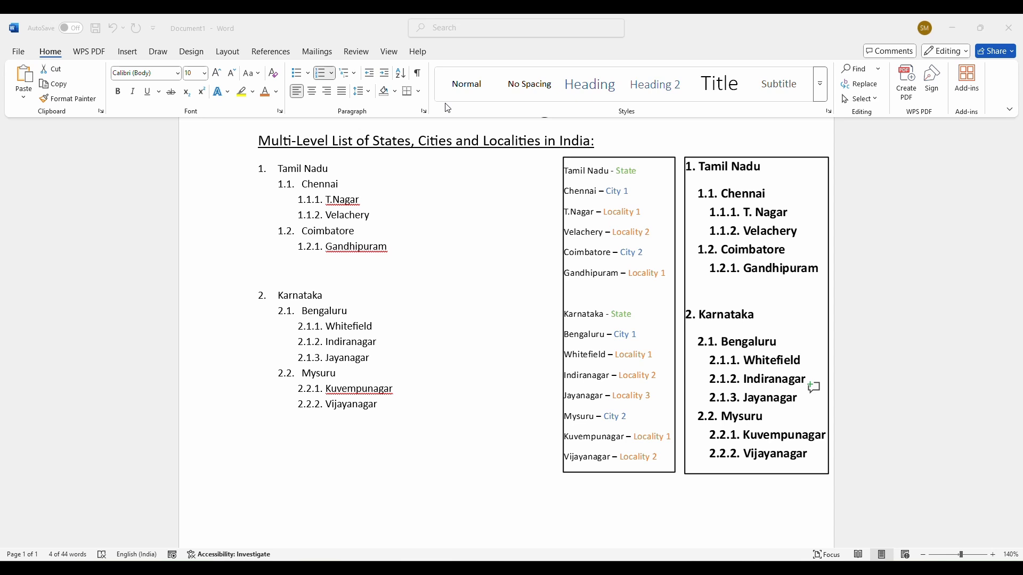
left_click(453, 86)
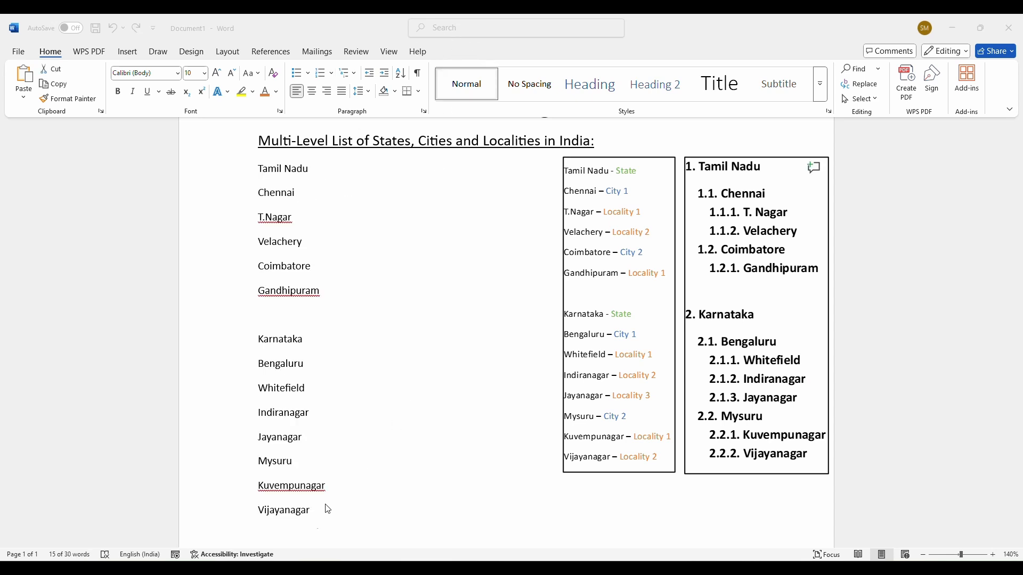
Apply the 1. 2. 3. numbering format to all the unindented entries from Tamil Nadu to Vijayanagar
left_click_drag(328, 510, 258, 166)
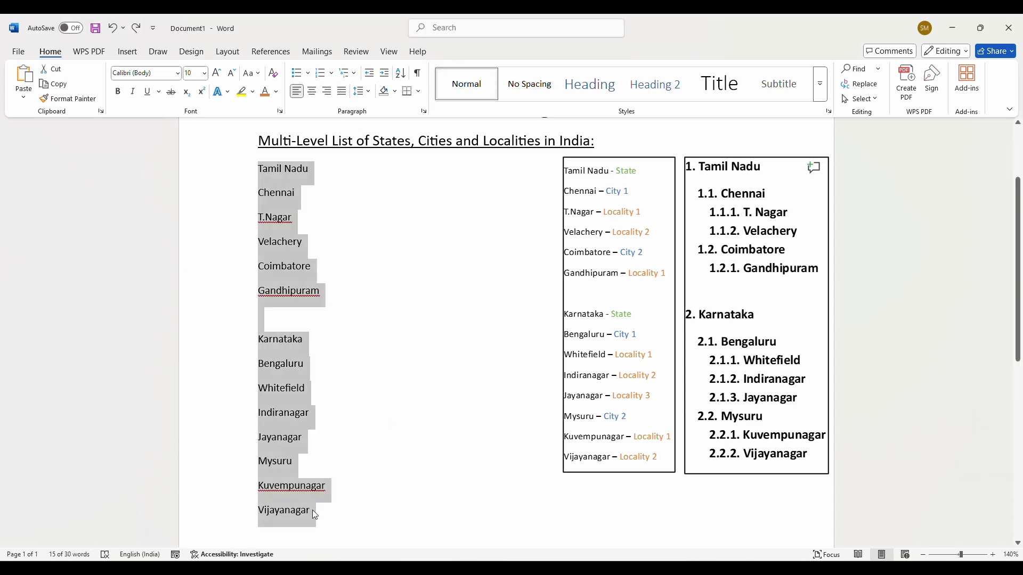
left_click(332, 74)
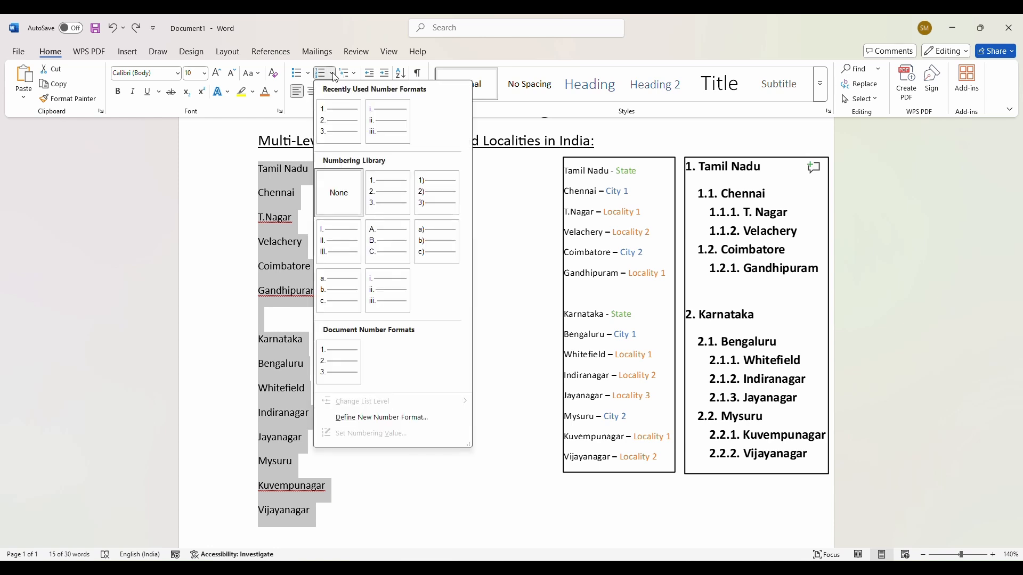
left_click(326, 120)
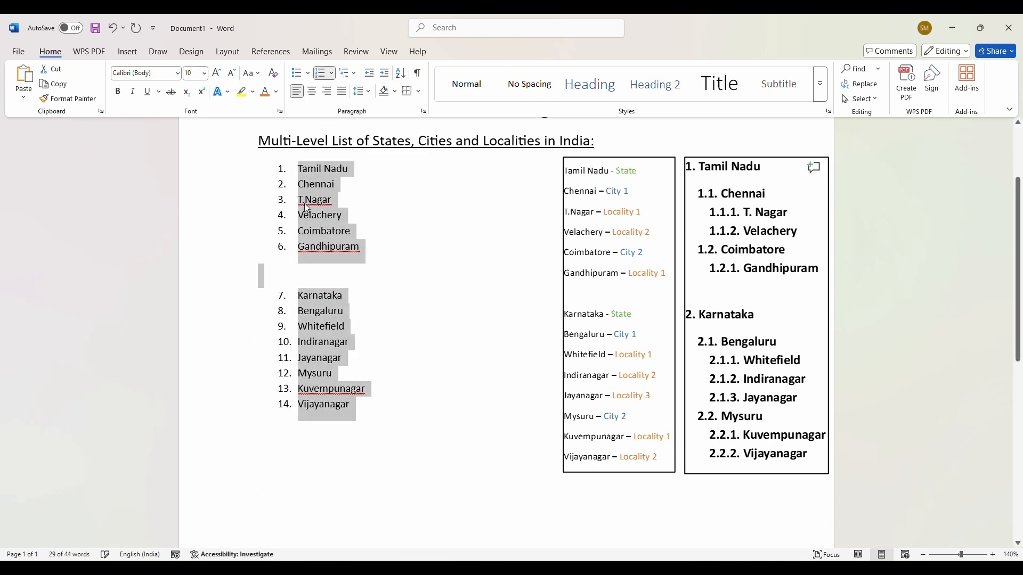
Demote the numbered cities Chennai and Coimbatore by one list level each
left_click(337, 193)
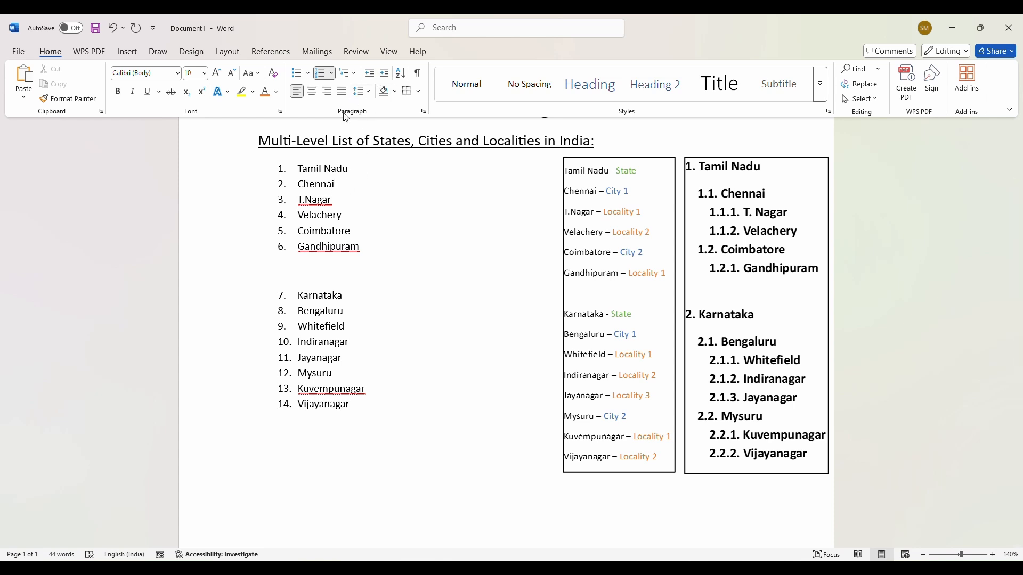
left_click(385, 74)
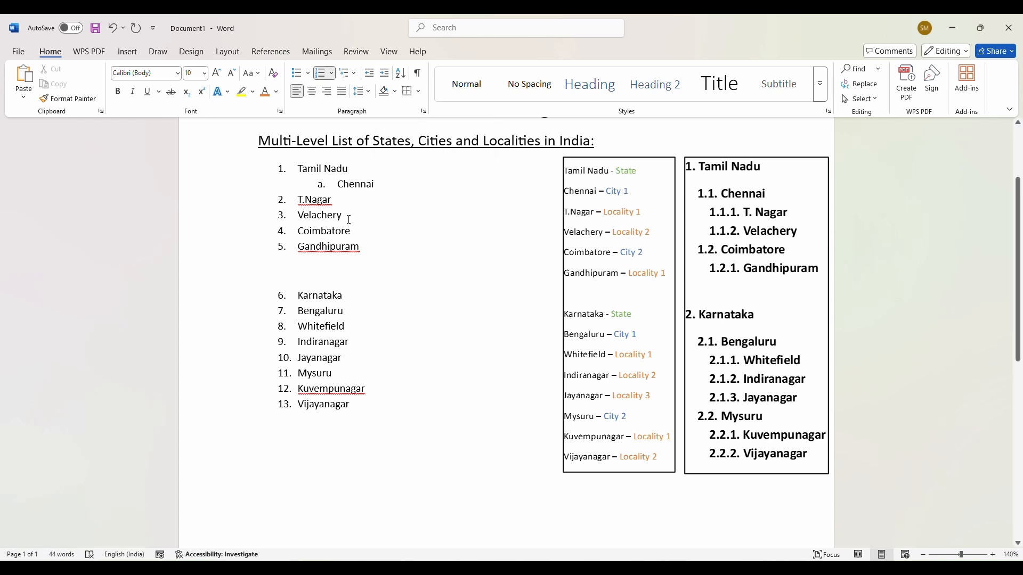
left_click(356, 232)
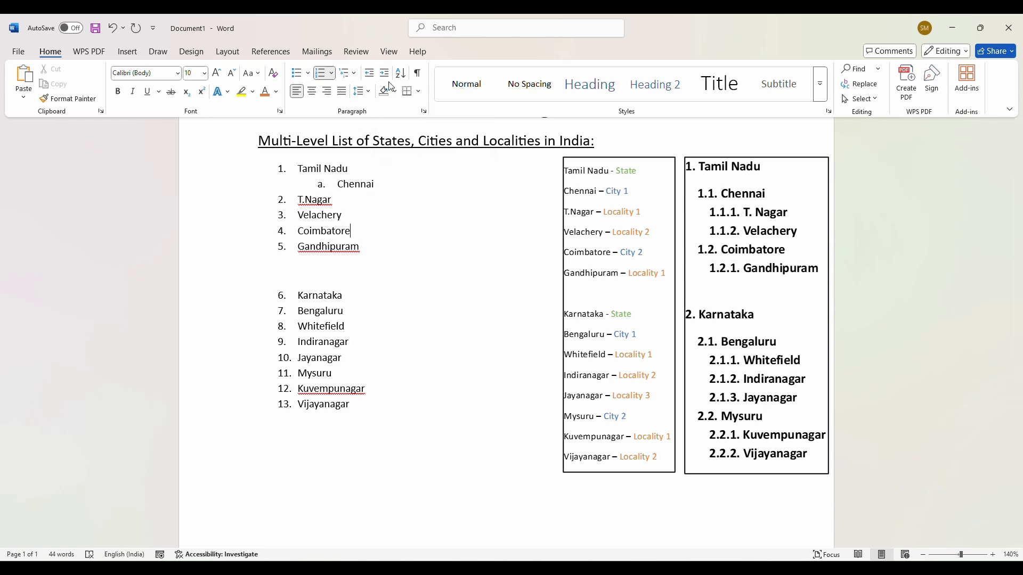
left_click(384, 74)
Demote the numbered localities T.Nagar, Velachery and Gandhipuram by two list levels each
left_click_drag(347, 215, 299, 200)
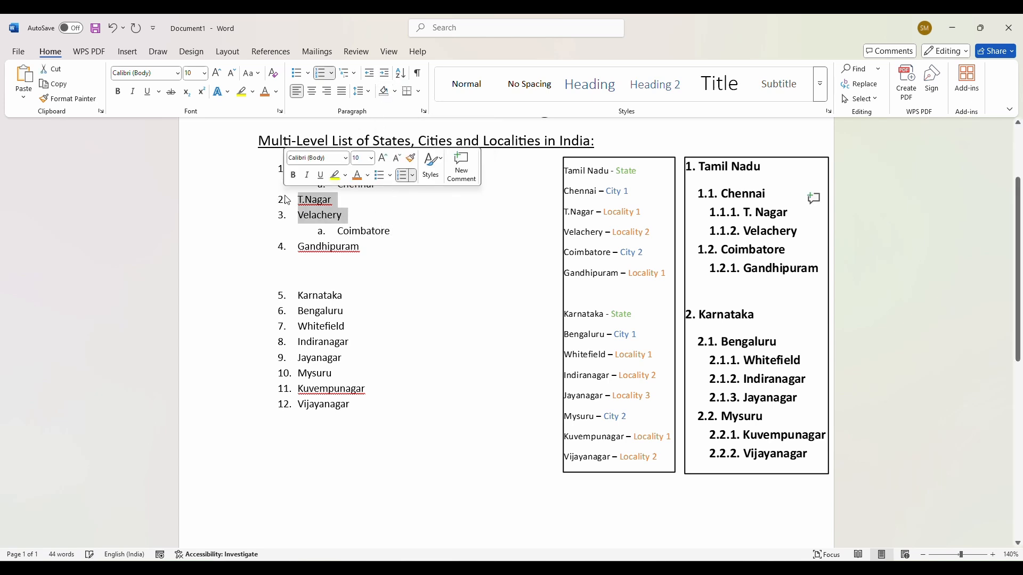
left_click(385, 75)
left_click(386, 75)
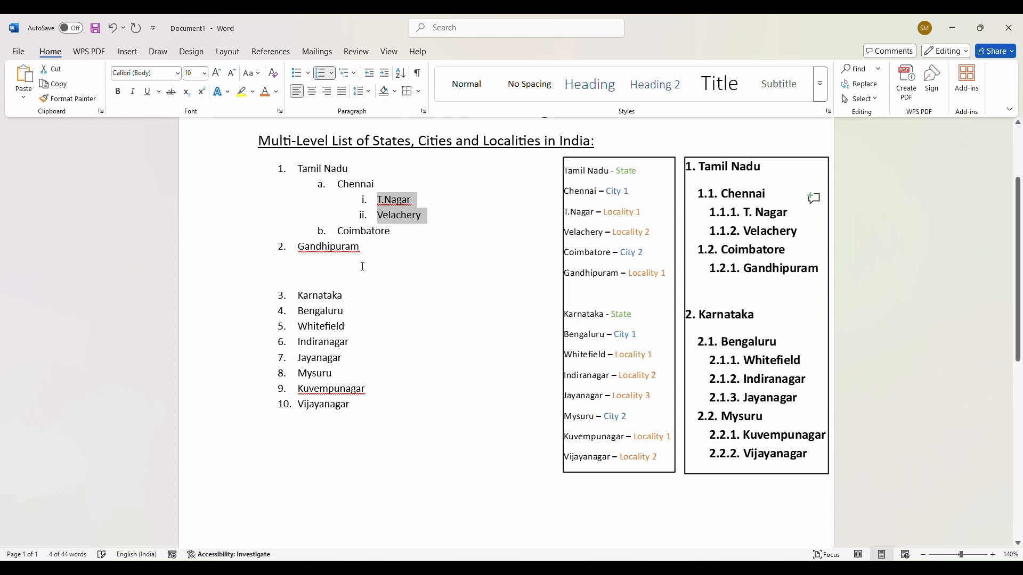
left_click(361, 248)
left_click(386, 75)
left_click(386, 75)
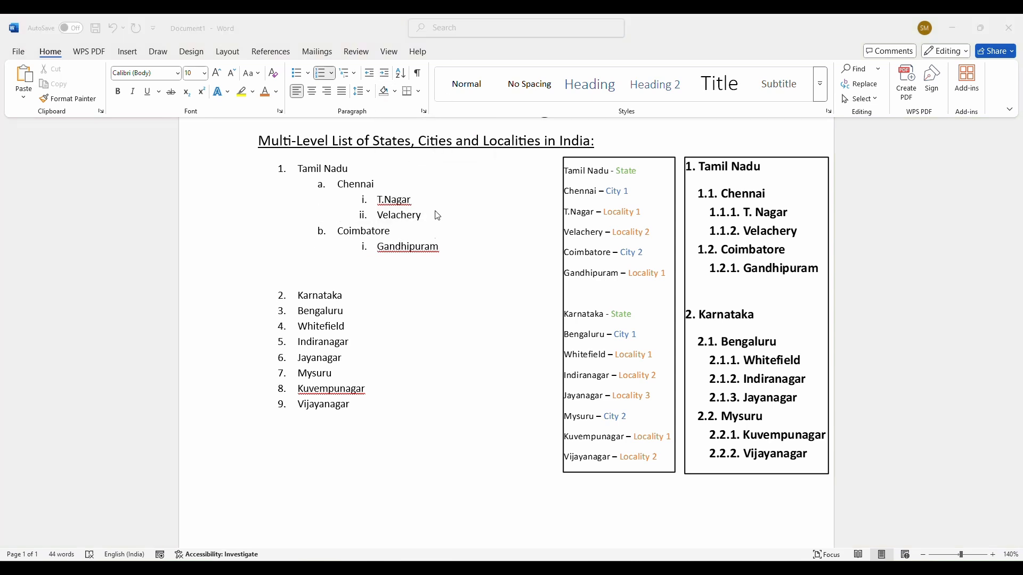
Apply the 1., 1.1., 1.1.1. multilevel format to the numbered list and demote Bengaluru and Mysuru by one list level each
left_click(349, 73)
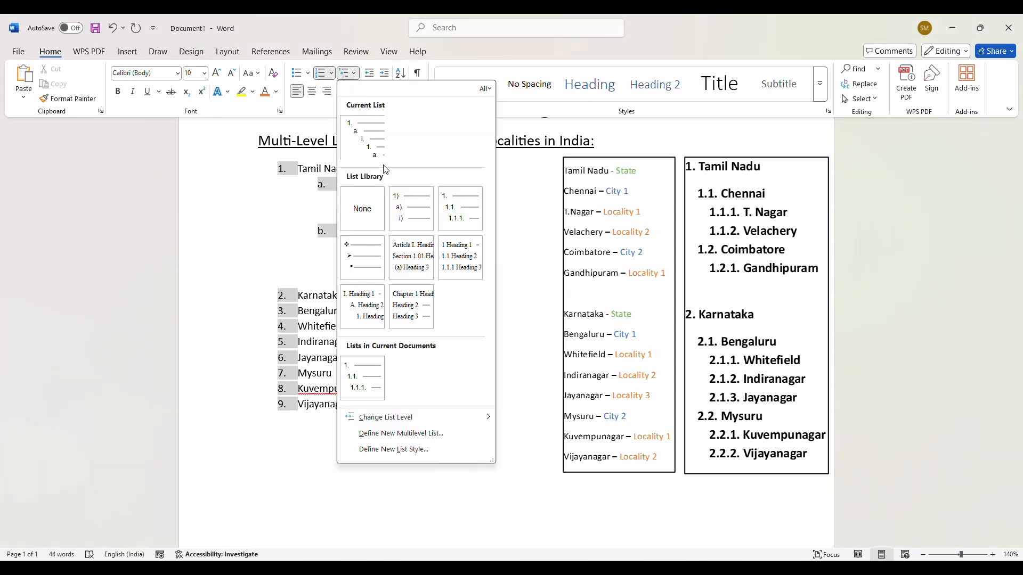
left_click(461, 221)
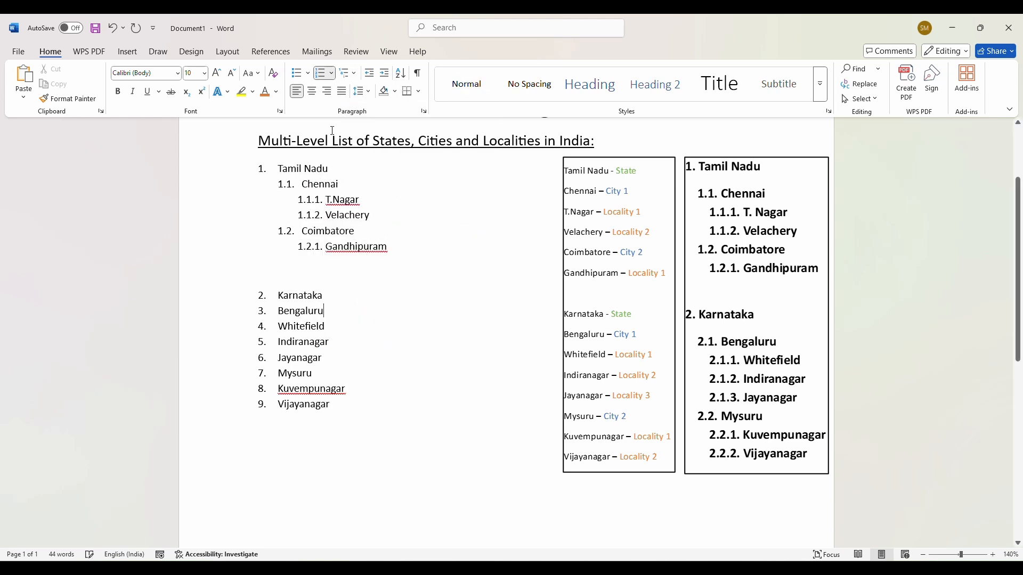
left_click(384, 75)
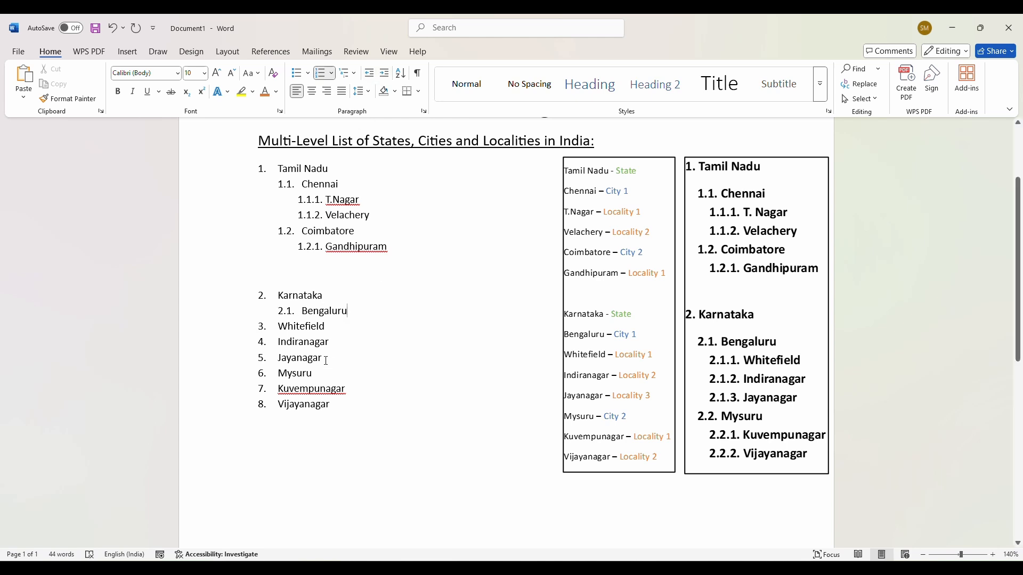
left_click(383, 75)
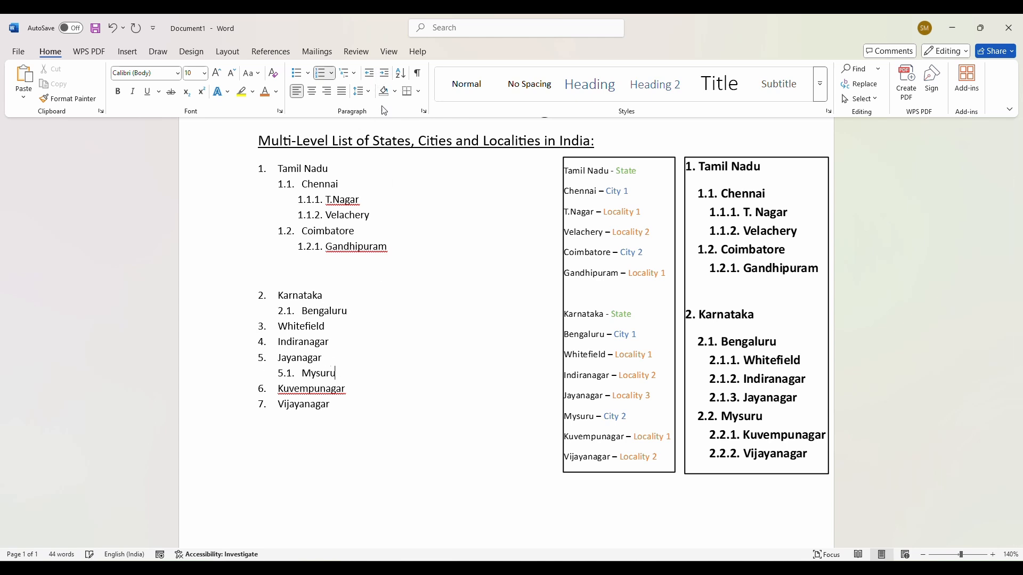
Demote the localities Whitefield, Indiranagar, Jayanagar, Kuvempunagar and Vijayanagar by two list levels each
left_click_drag(330, 360, 289, 325)
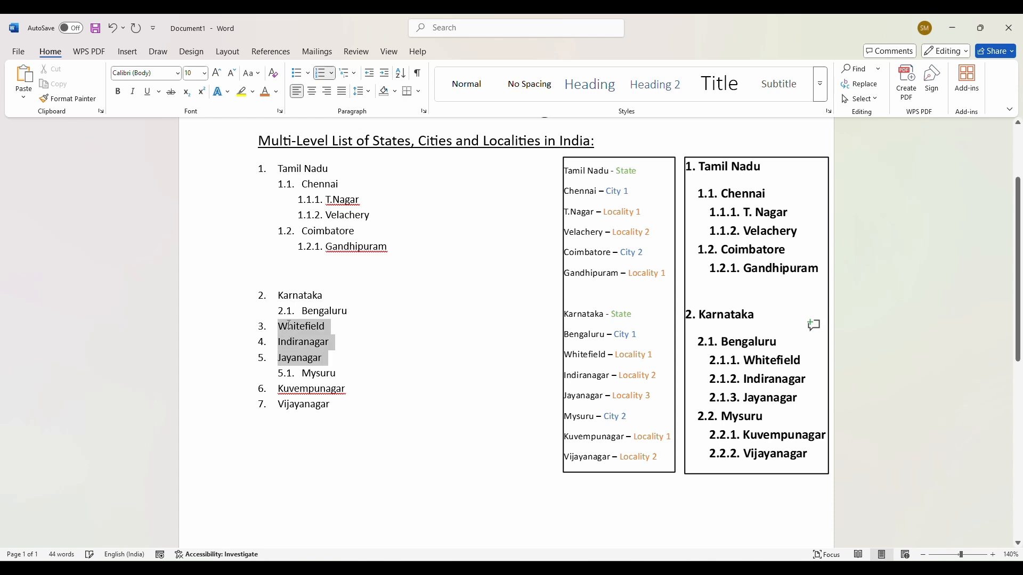
left_click(383, 75)
left_click(384, 74)
left_click_drag(349, 412, 279, 388)
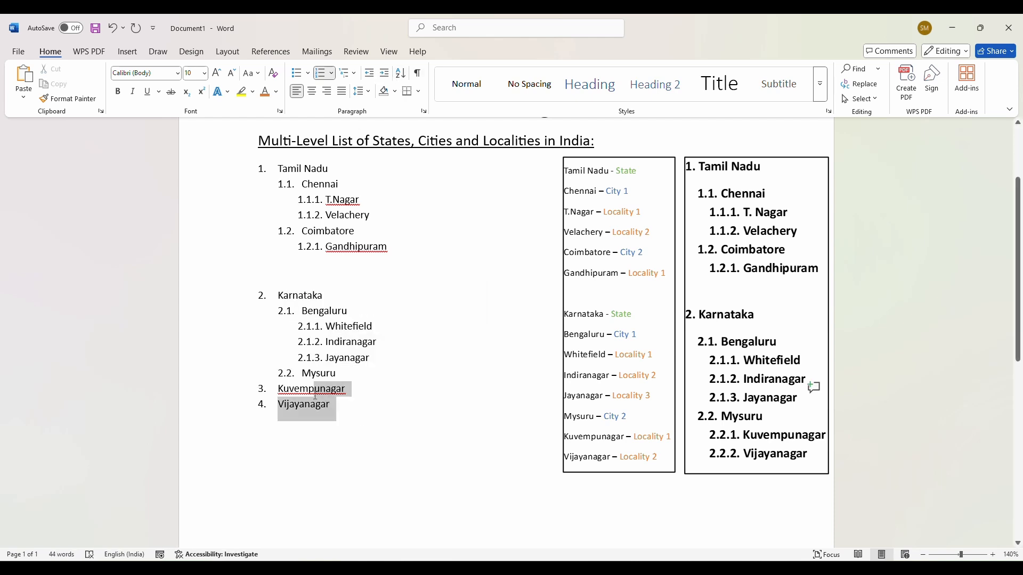
left_click(384, 73)
left_click(384, 73)
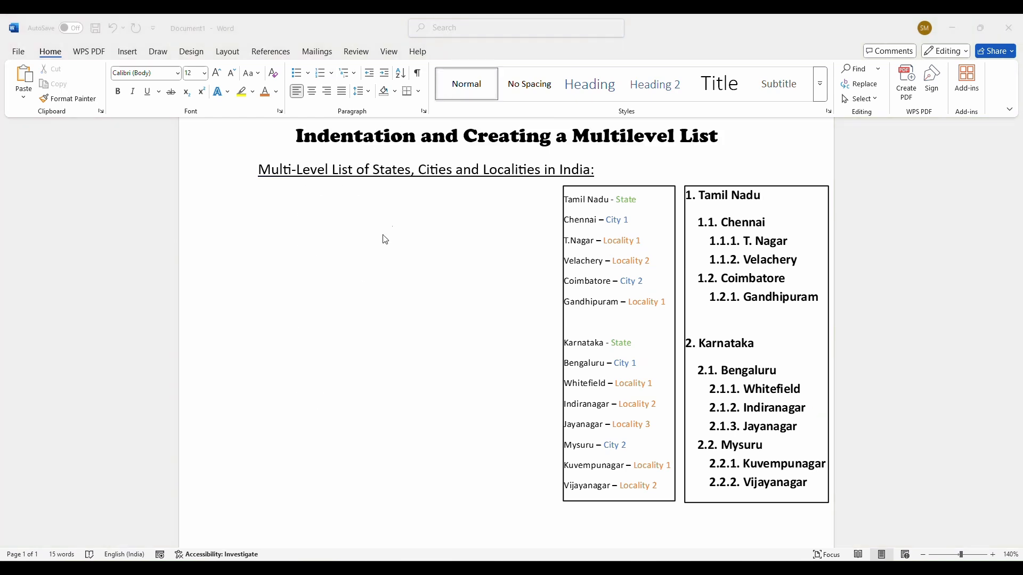
Start a list below the heading with bold Tamil Nadu as item 1. and Chennai as sub-item 1.1
left_click(275, 224)
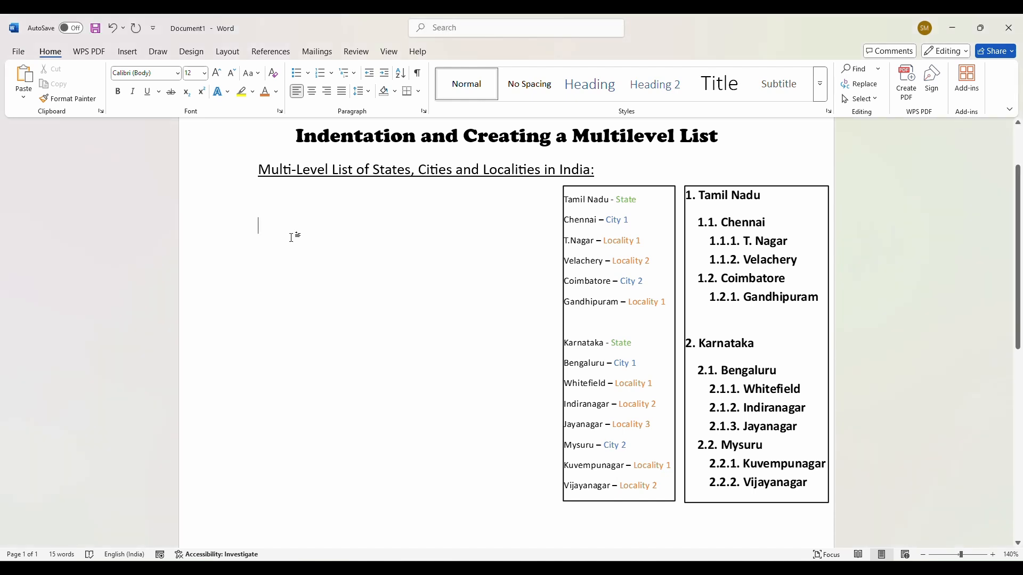
type("1.")
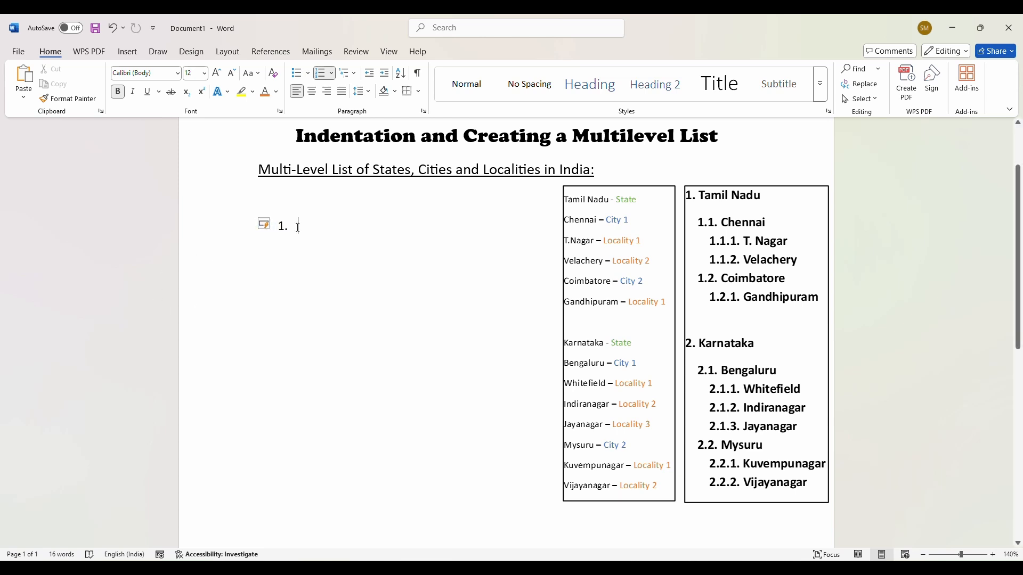
type("Tamil Nadu")
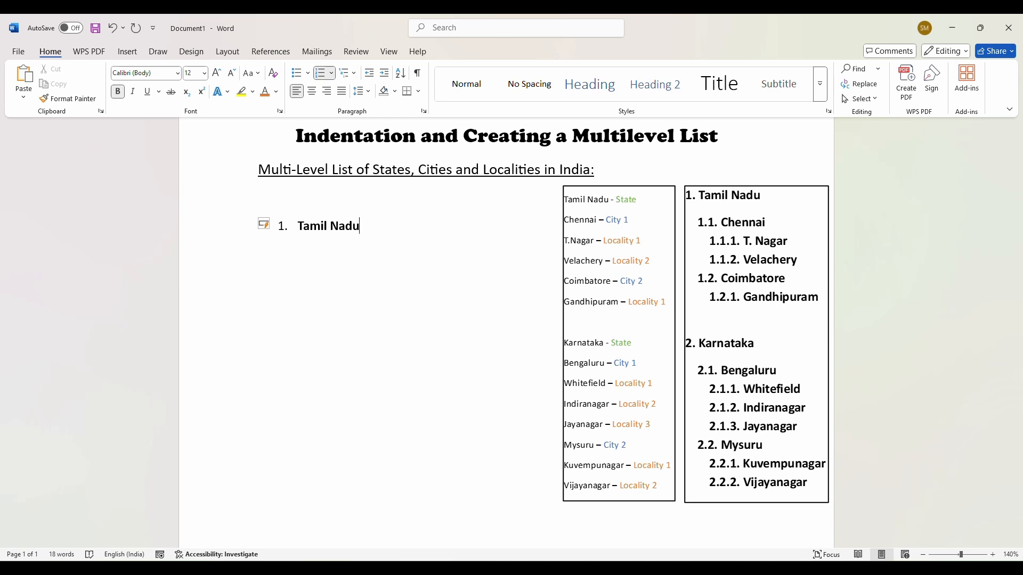
key("Return")
key("BackSpace")
type("1.1. Chennai")
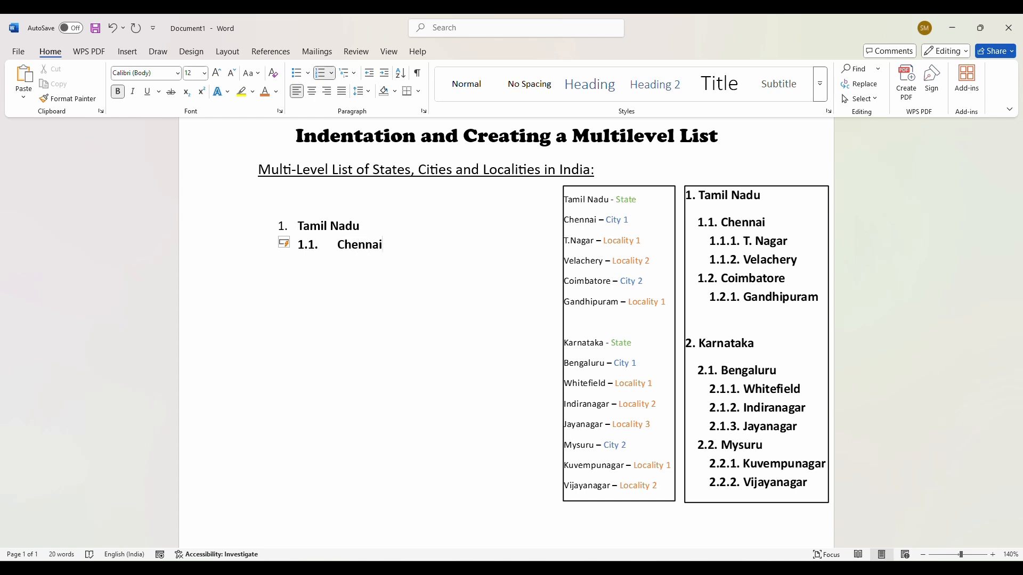
Add the localities T. Nagar as 1.1.1. and Velachery as 1.1.2. under Chennai
key("Return")
key("BackSpace")
type("1.1.1. T. Nagar")
key("Return")
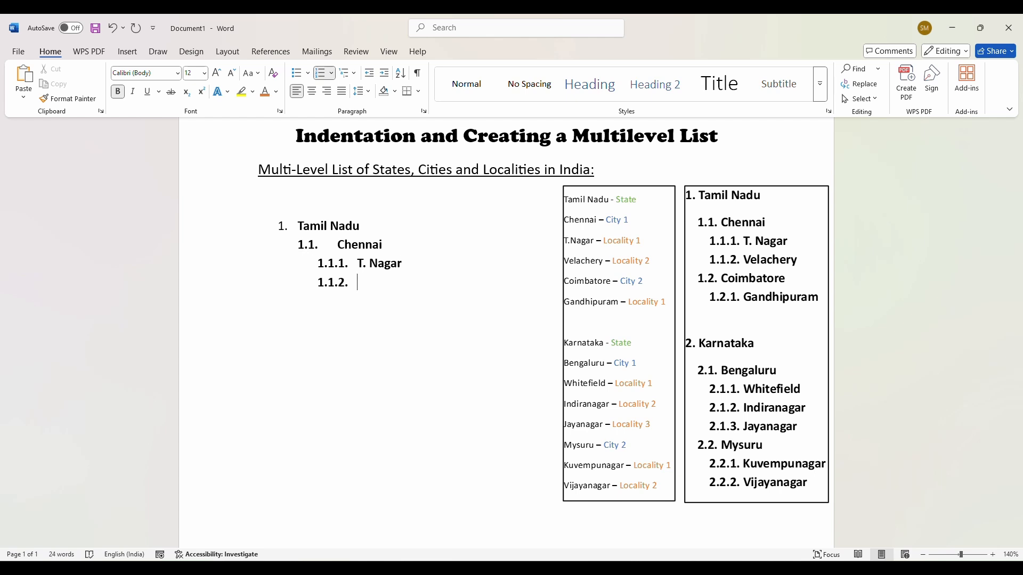
type("Velachery")
key("Return")
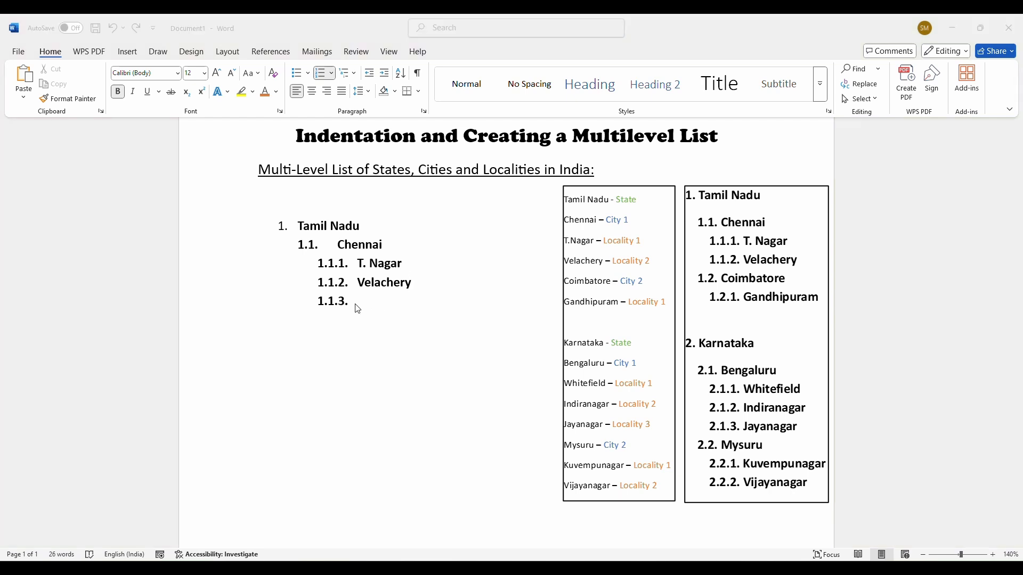
Replace the empty item after Velachery with the second-level city entry 1.2. Coimbatore
left_click(358, 306)
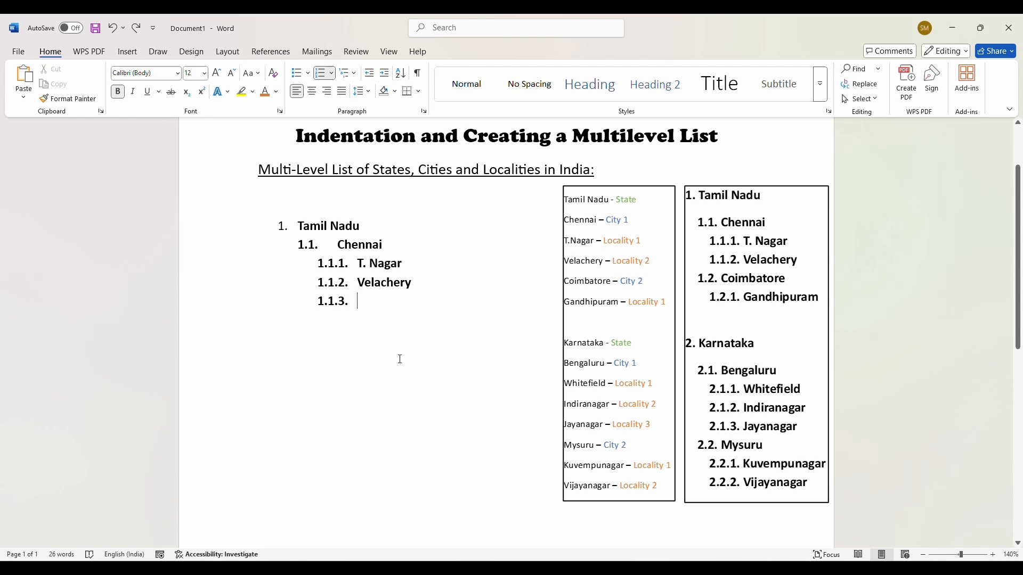
key("BackSpace")
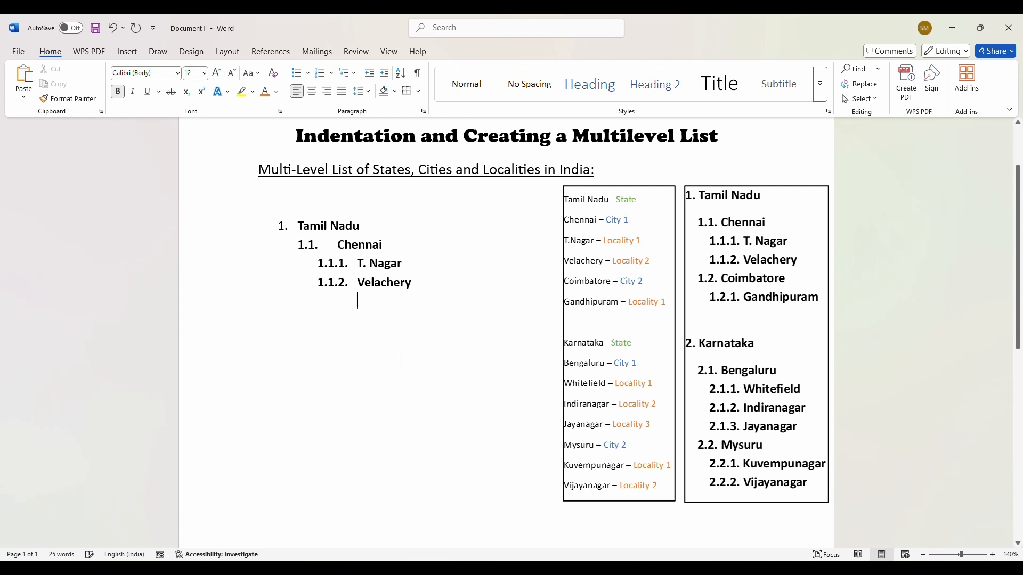
type("1.1")
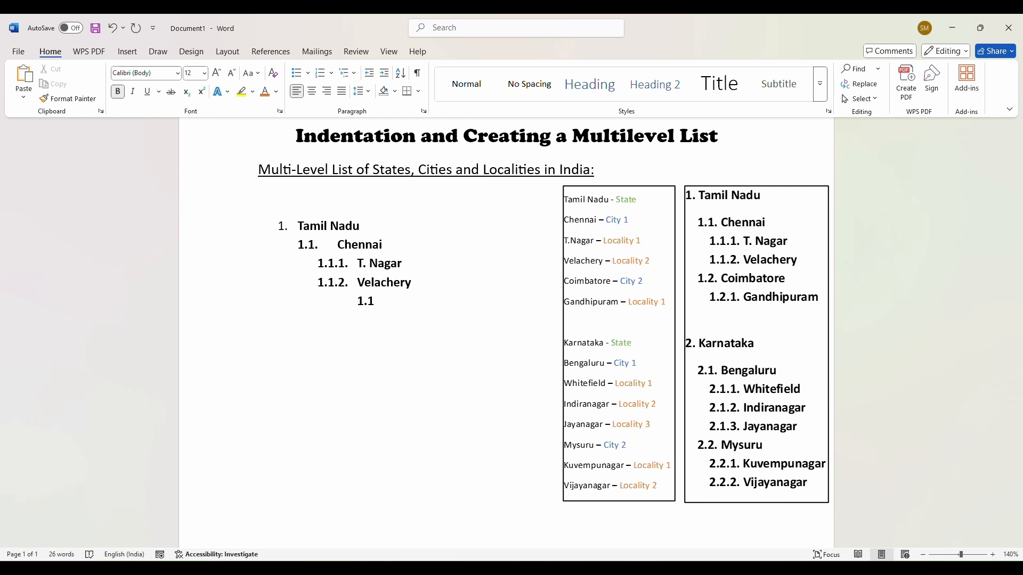
key("BackSpace")
type("2.")
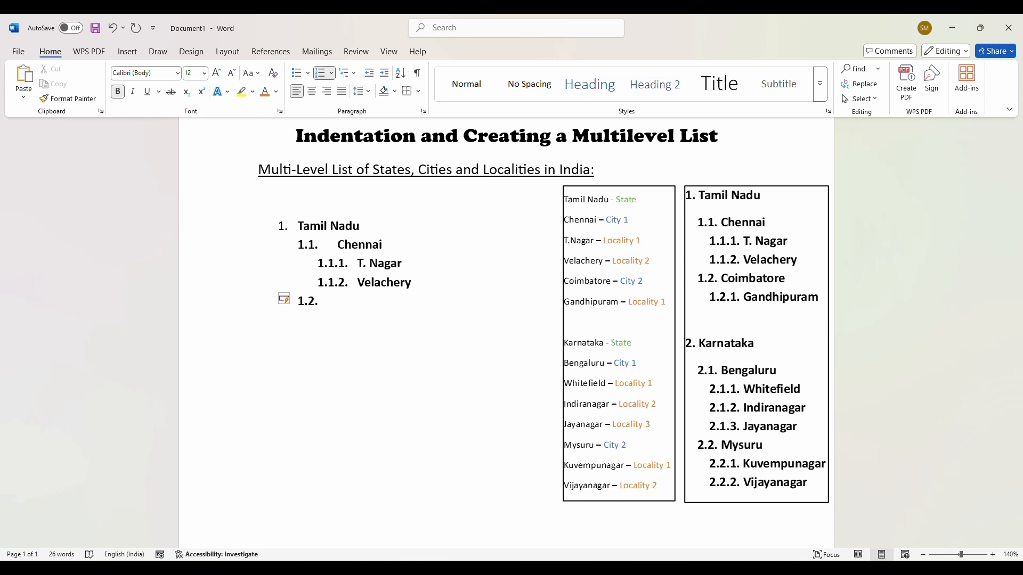
type("Coimbatore")
key("Return")
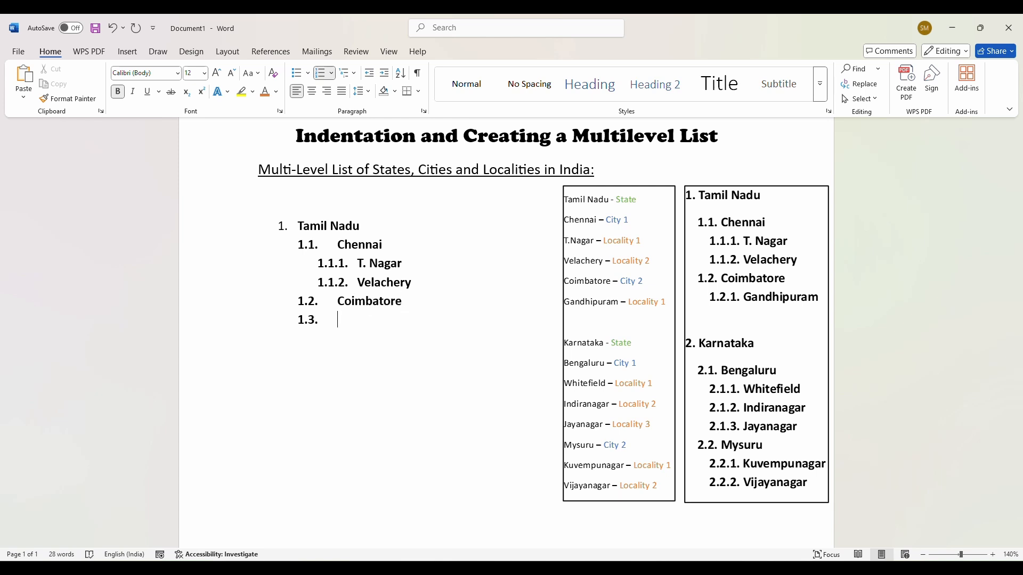
Add the locality Gandhipuram as 1.2.1. under Coimbatore and start the top-level item 2
key("BackSpace")
type("1.")
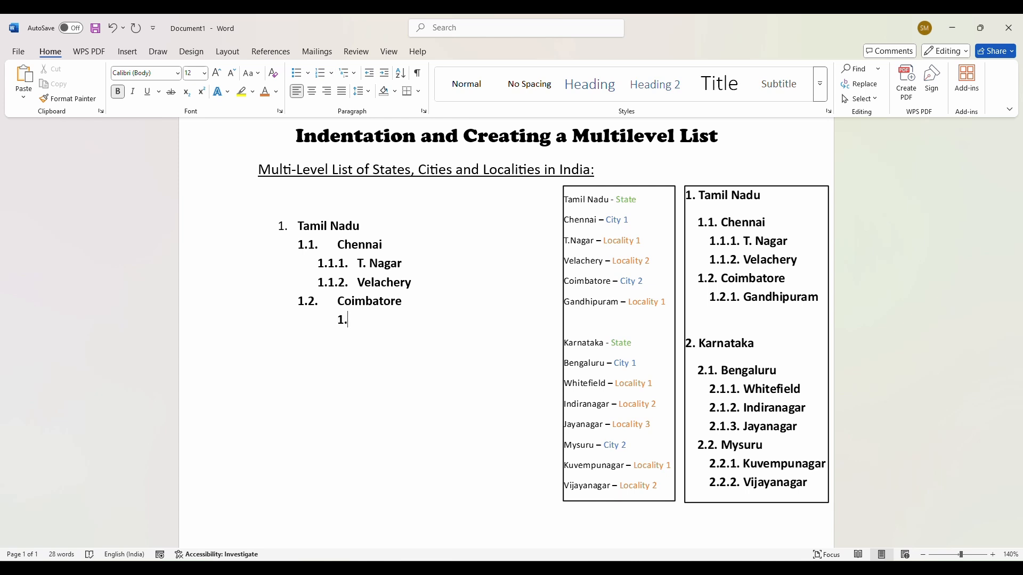
type("2.1. ")
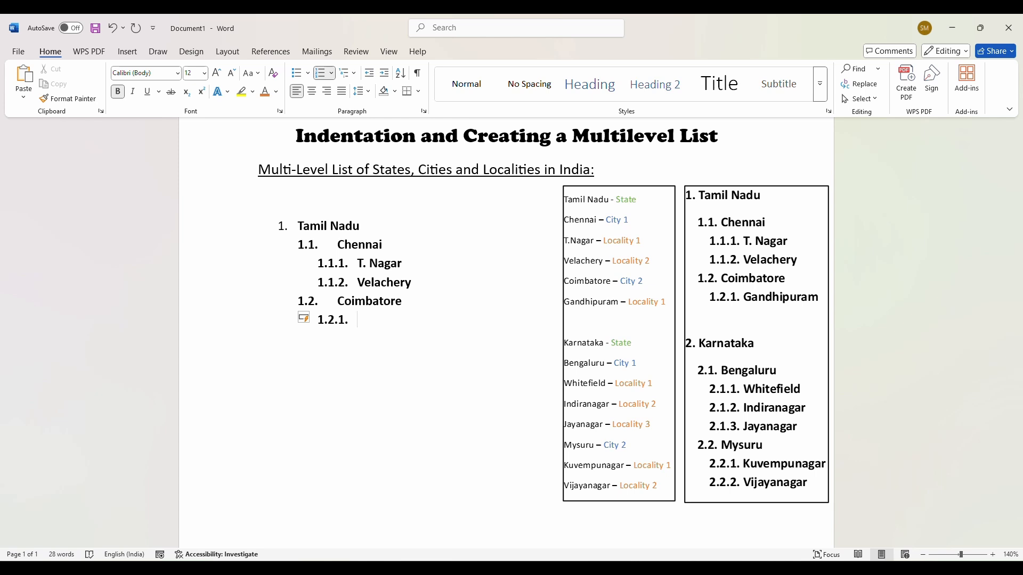
type("Gandhipuram")
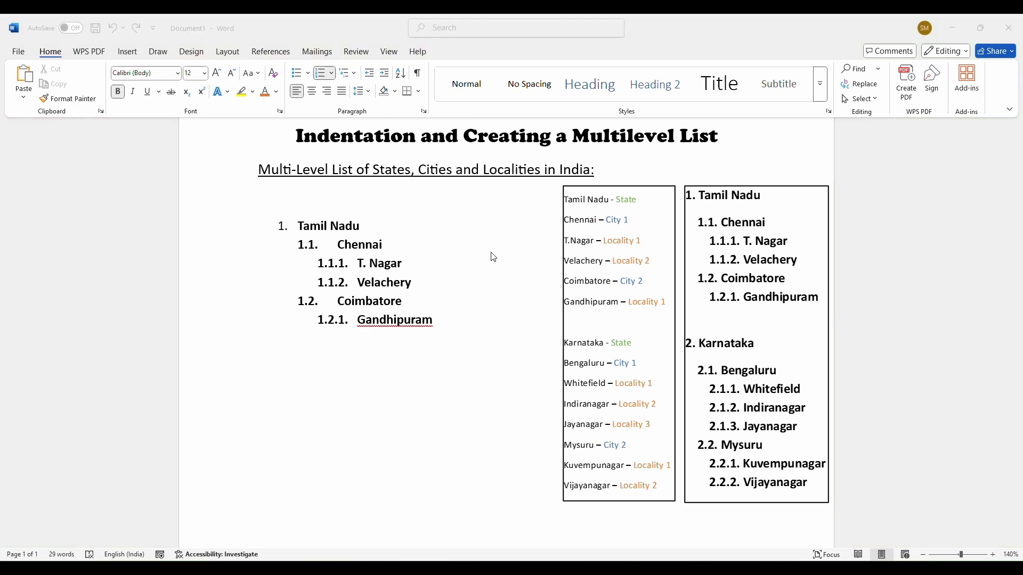
key("Return")
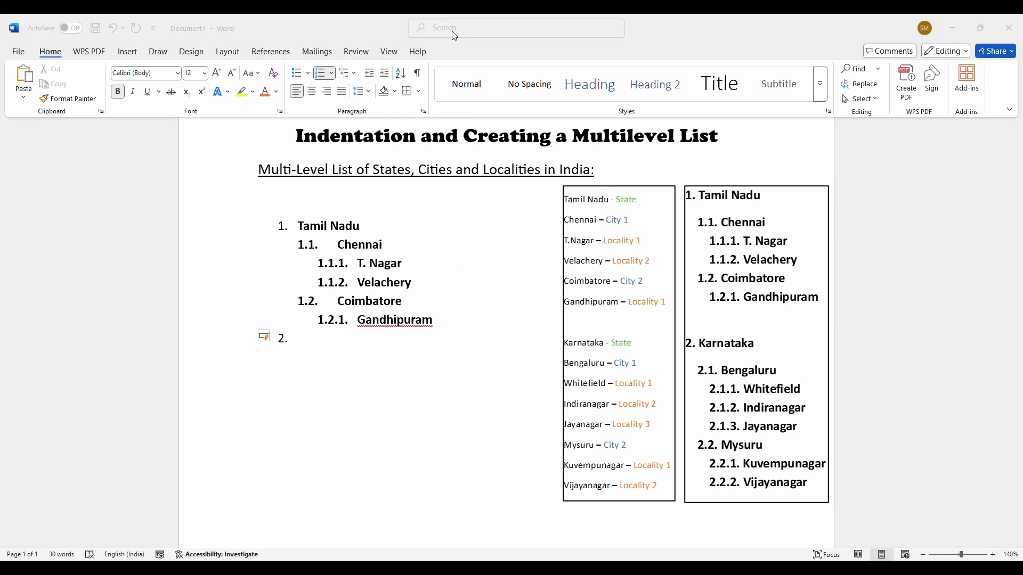